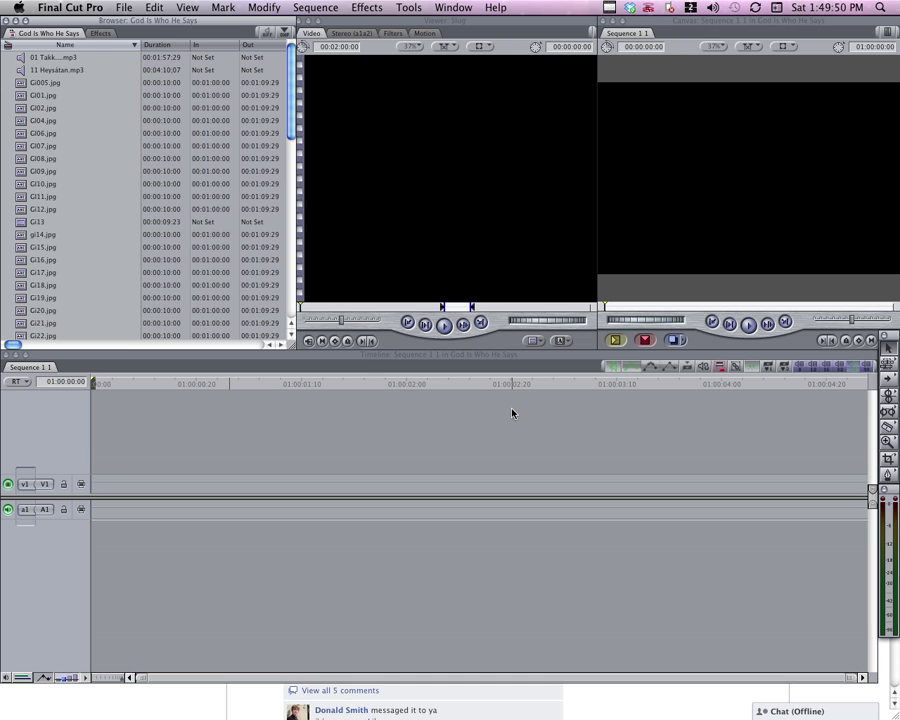
Step: Put GI02.jpg on V1 tilted and enlarged, then append GI12.jpg after it
drag(42, 107, 96, 483)
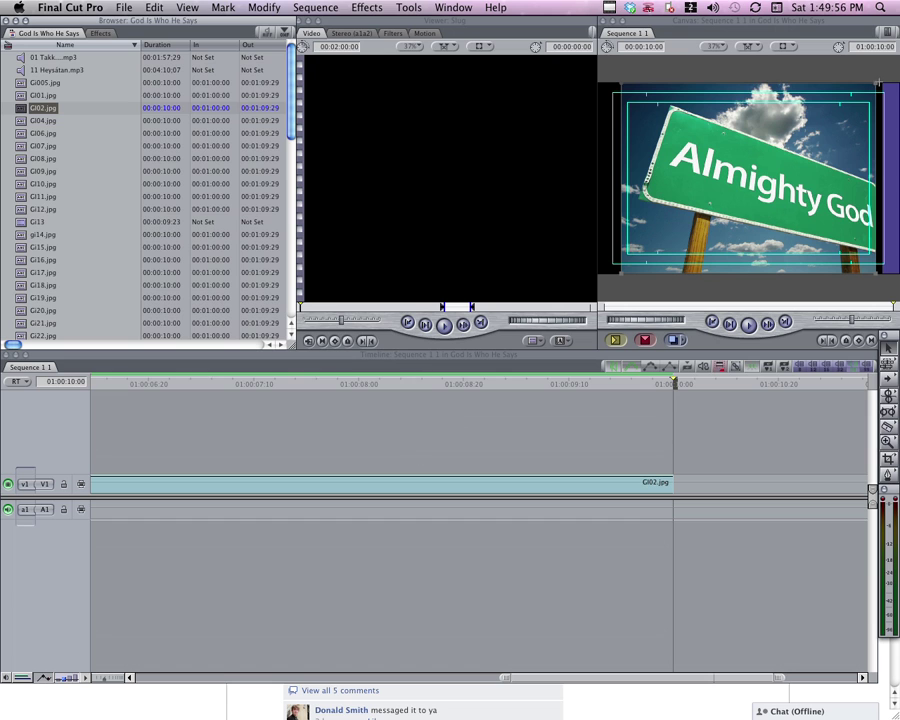
drag(875, 83, 886, 110)
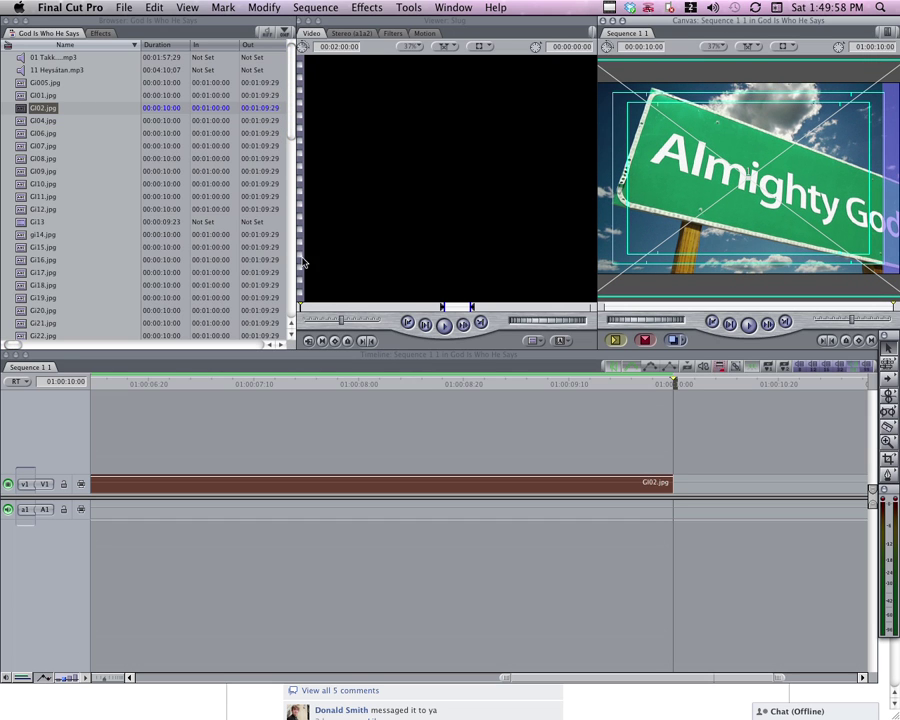
double_click(42, 184)
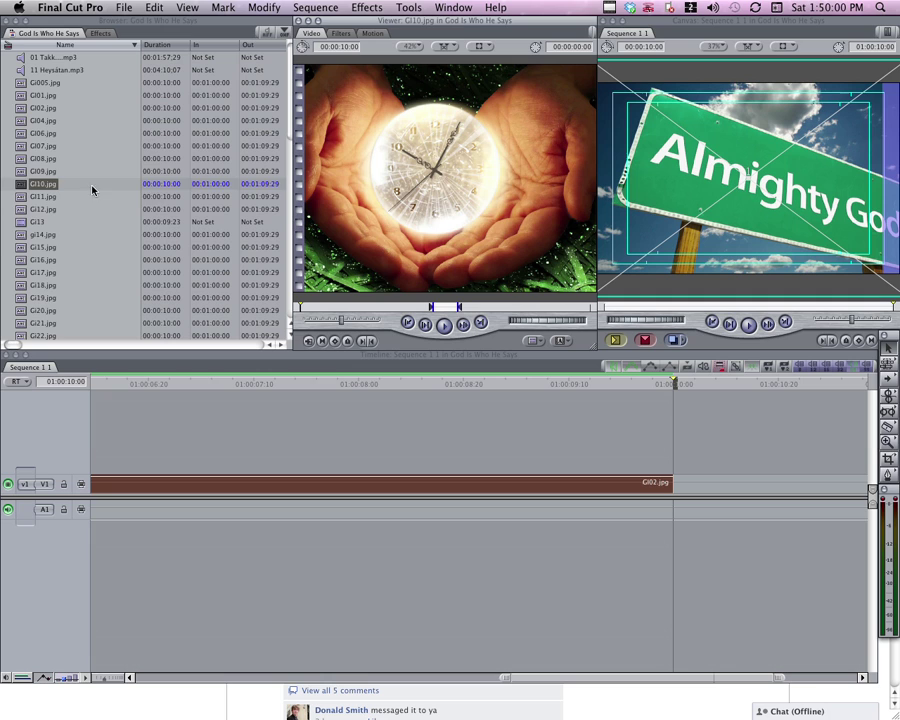
double_click(40, 209)
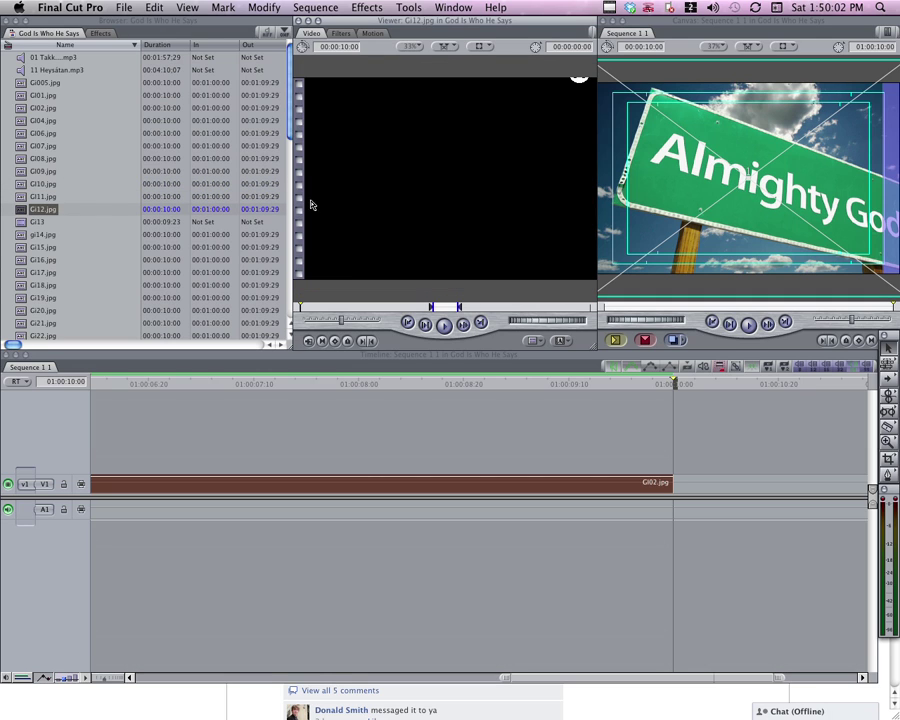
drag(399, 157, 686, 481)
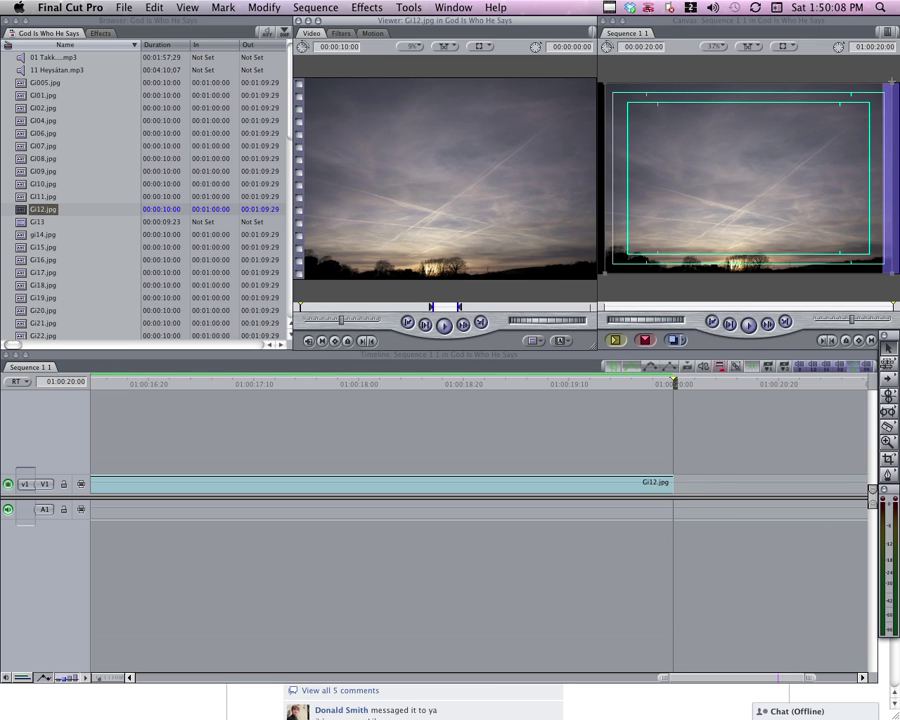
click(829, 96)
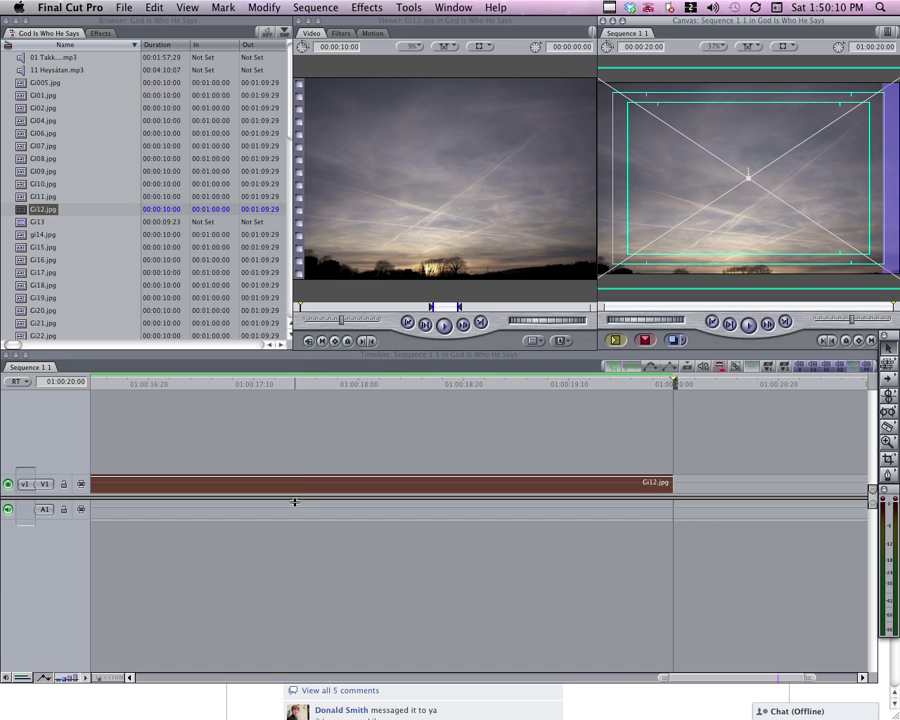
click(298, 469)
key(shift+z)
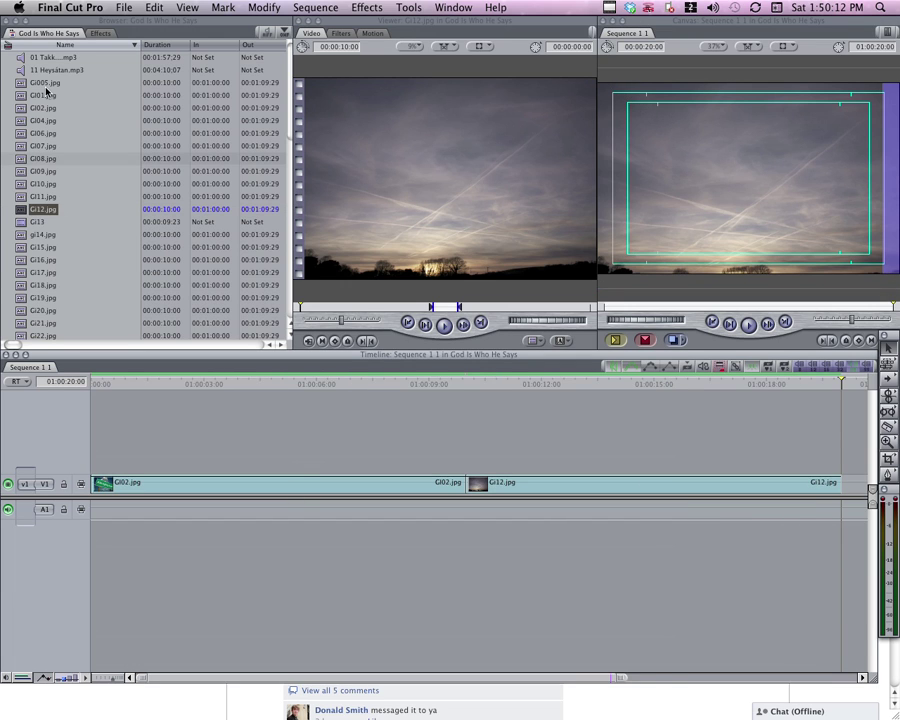
Step: Find Push Slide under Video Transitions > Slide and set its duration to 6 frames
click(104, 31)
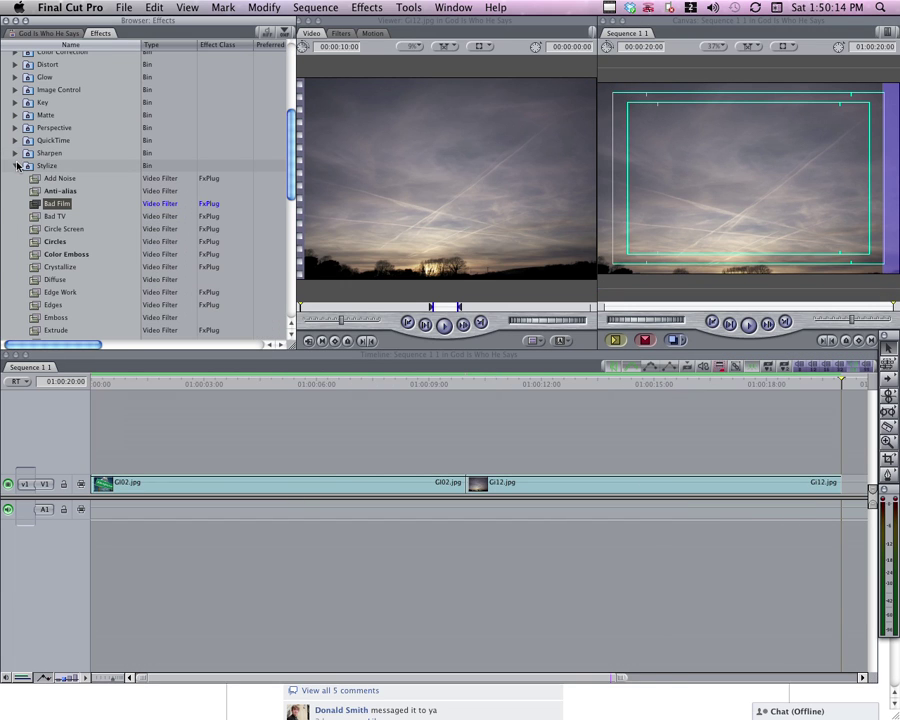
click(22, 168)
scroll(22, 168, up, 5)
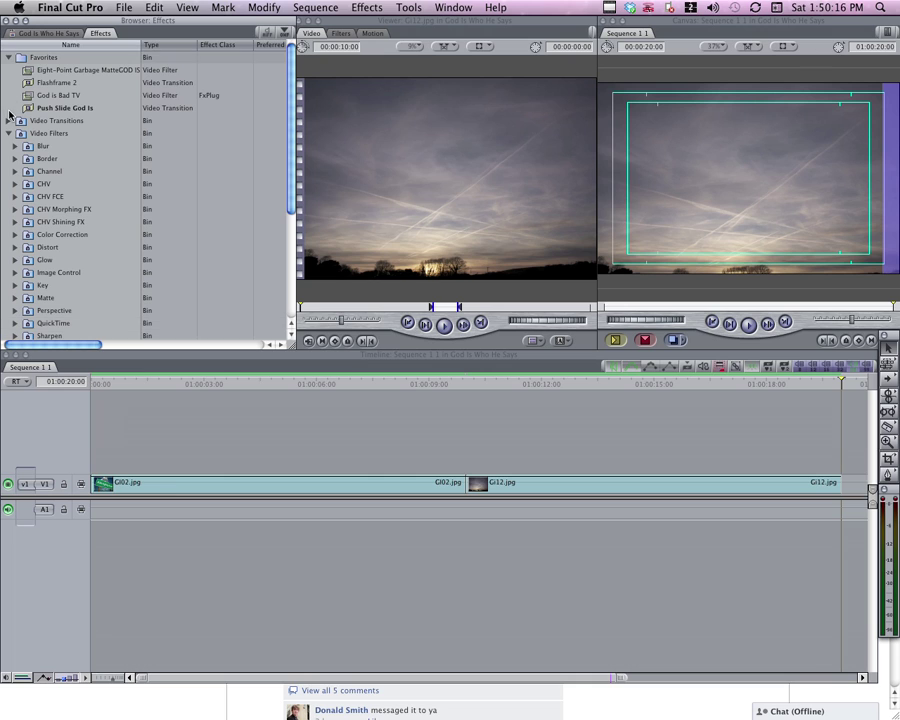
click(9, 133)
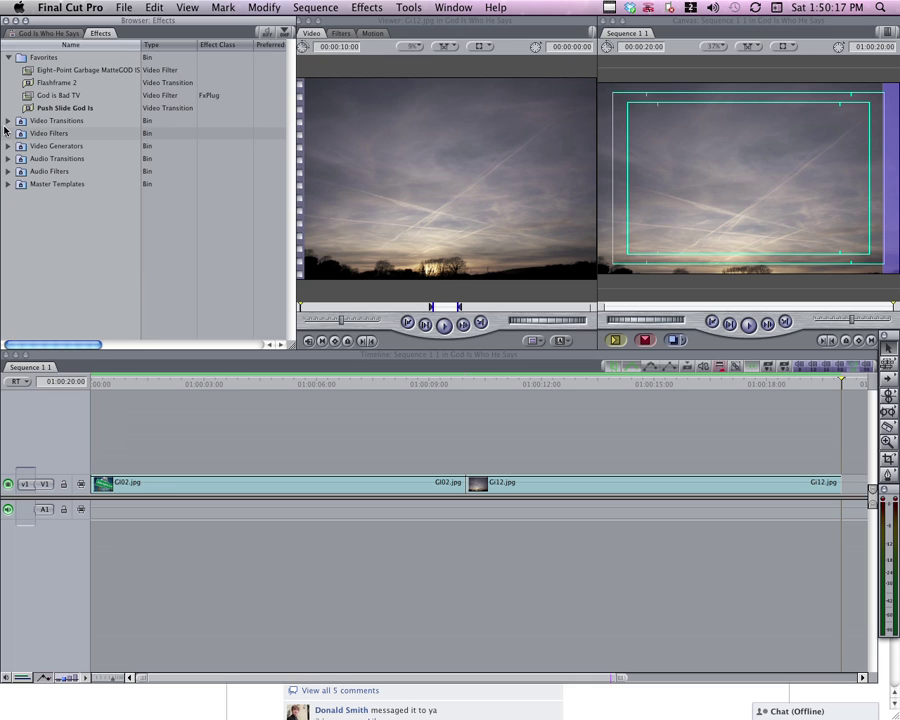
click(8, 57)
click(8, 71)
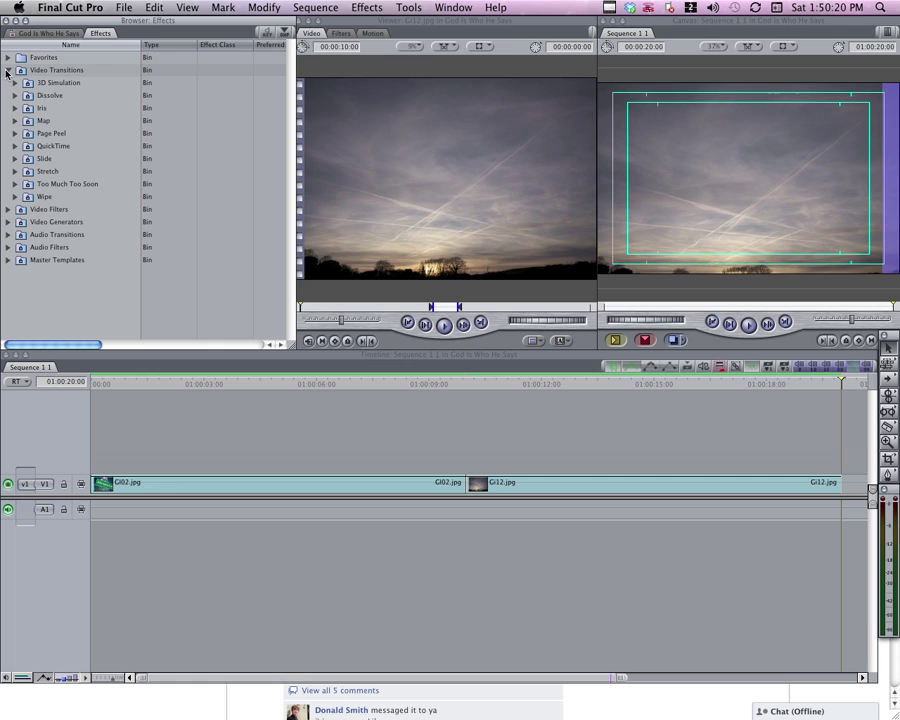
click(15, 159)
double_click(50, 223)
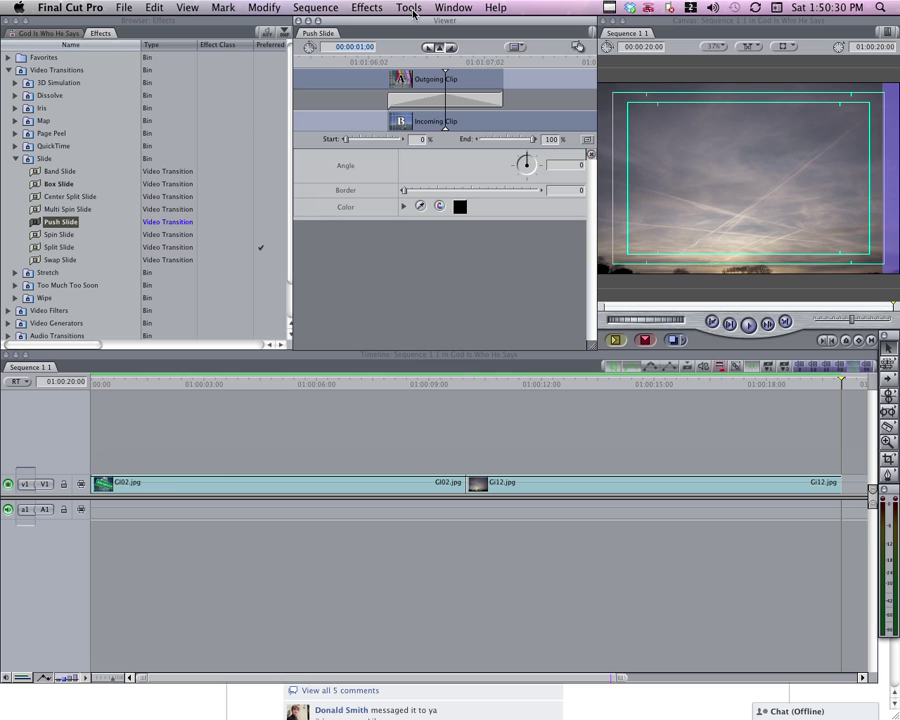
text(6)
key(Return)
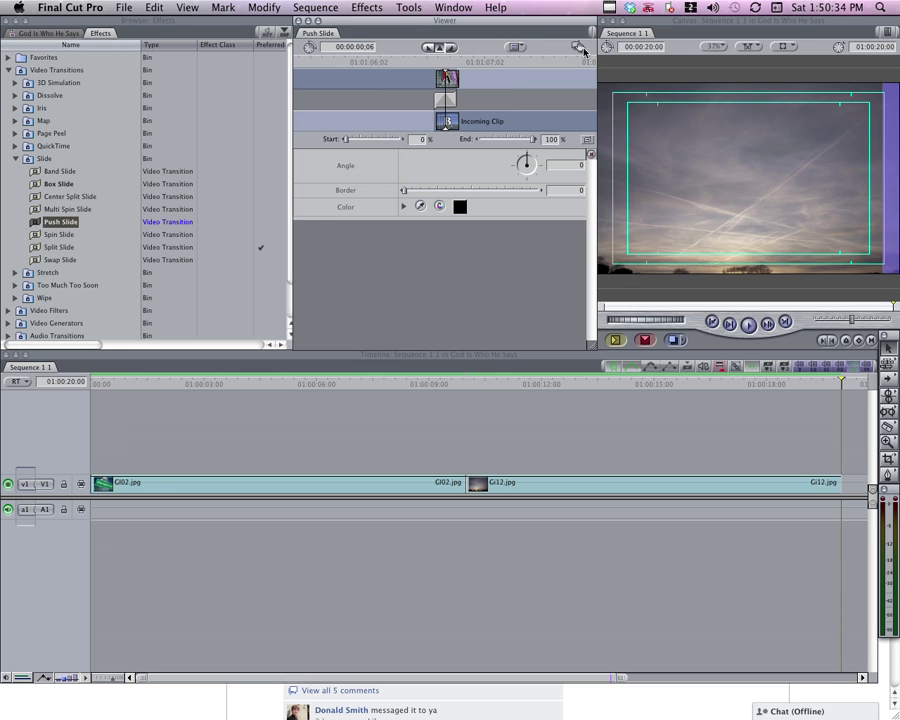
Step: Apply Push Slide at the GI02.jpg/GI12.jpg edit, play it back and zoom in on it
drag(570, 147, 464, 492)
click(444, 382)
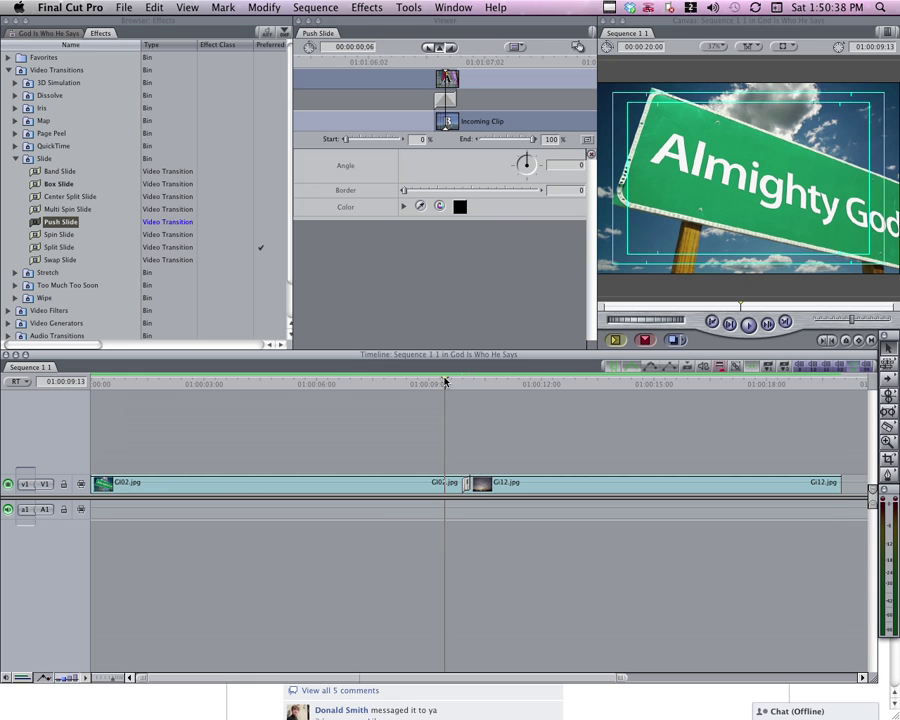
key(space)
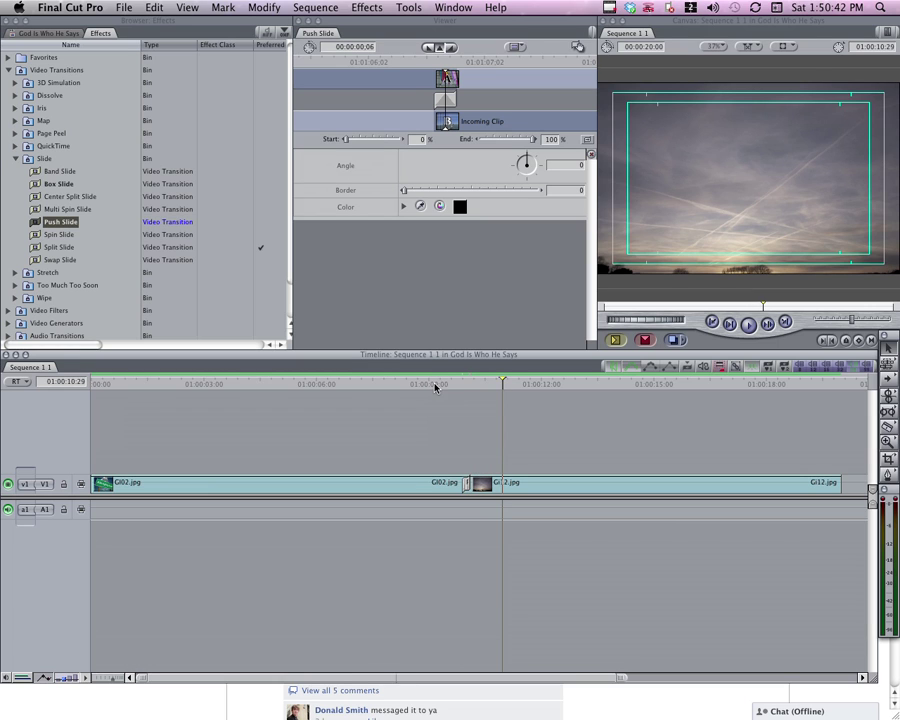
key(shift+Left)
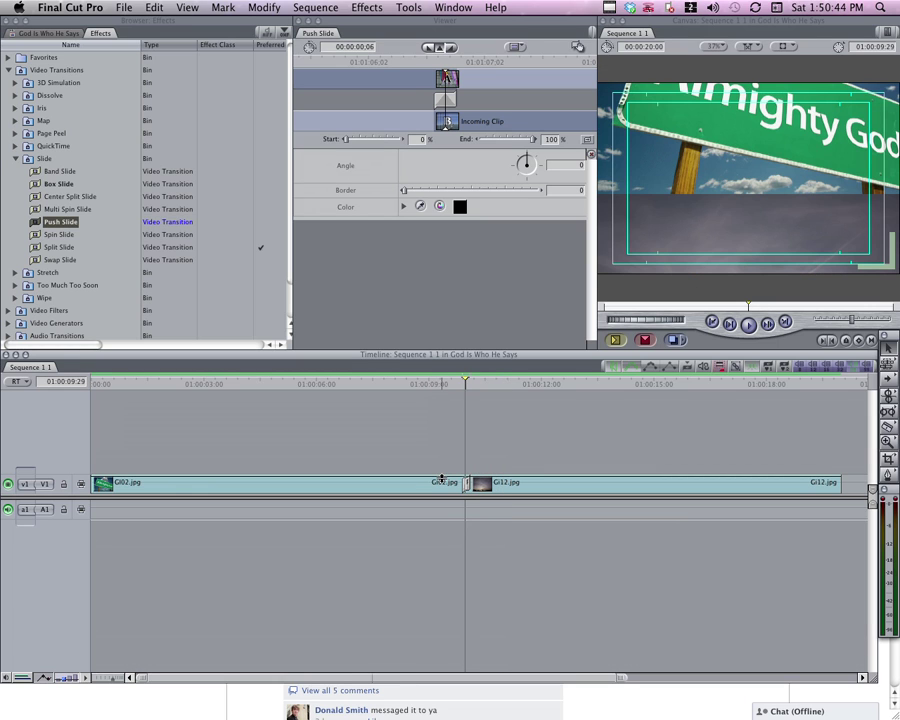
key(z)
click(452, 470)
click(513, 464)
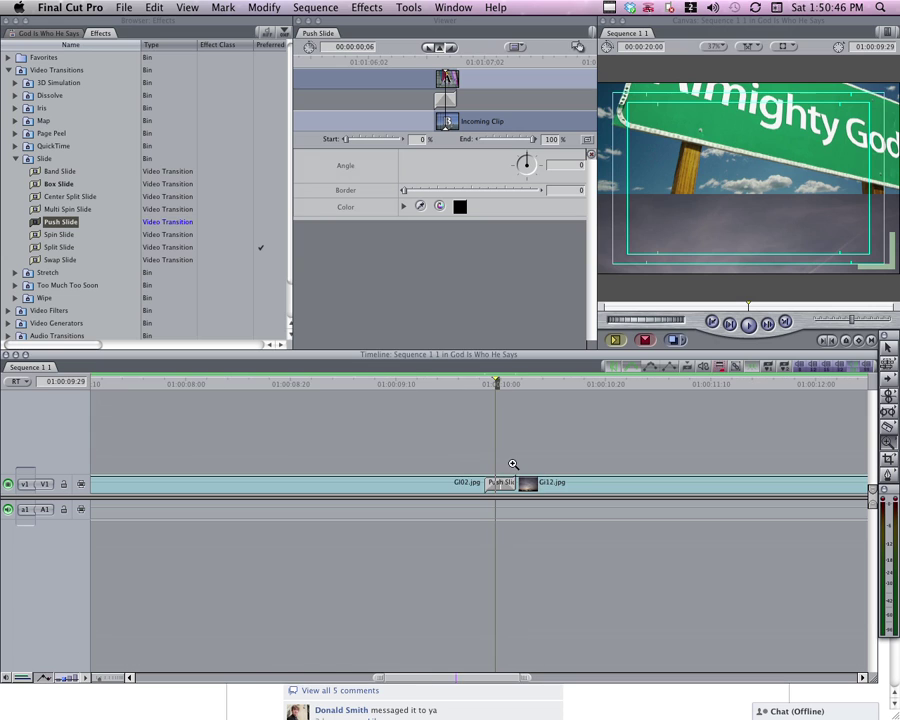
Step: Set a motion keyframe on GI02.jpg at 01:00:09:26
drag(498, 383, 484, 385)
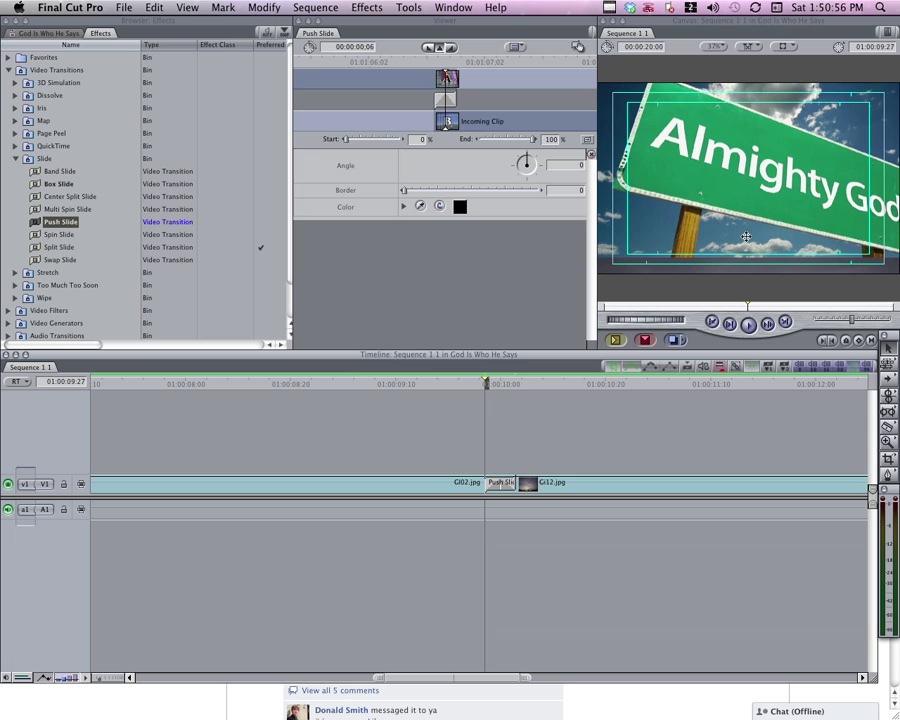
key(Left)
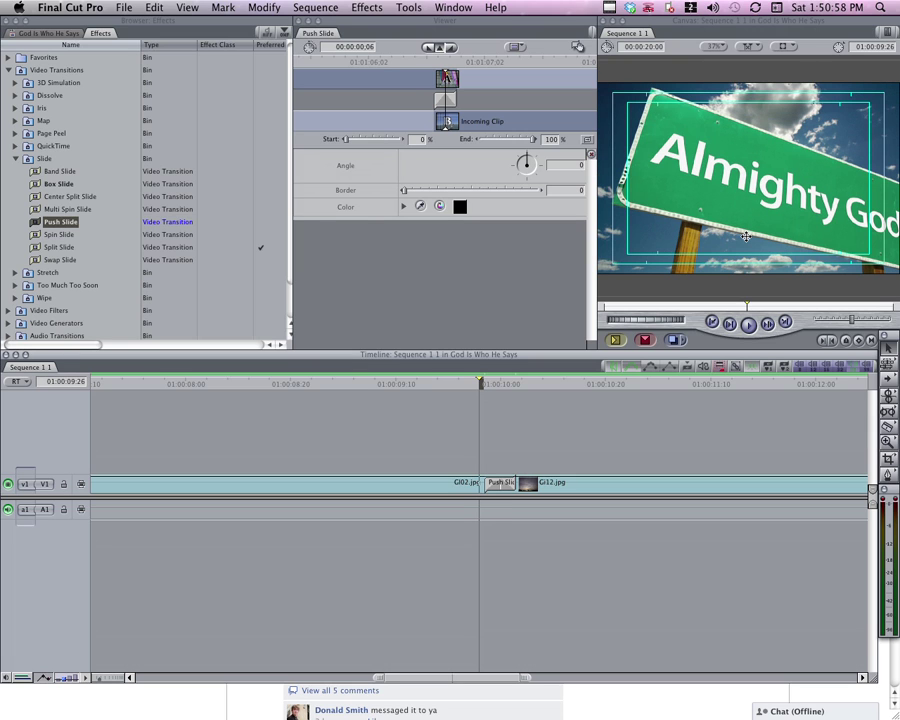
click(420, 483)
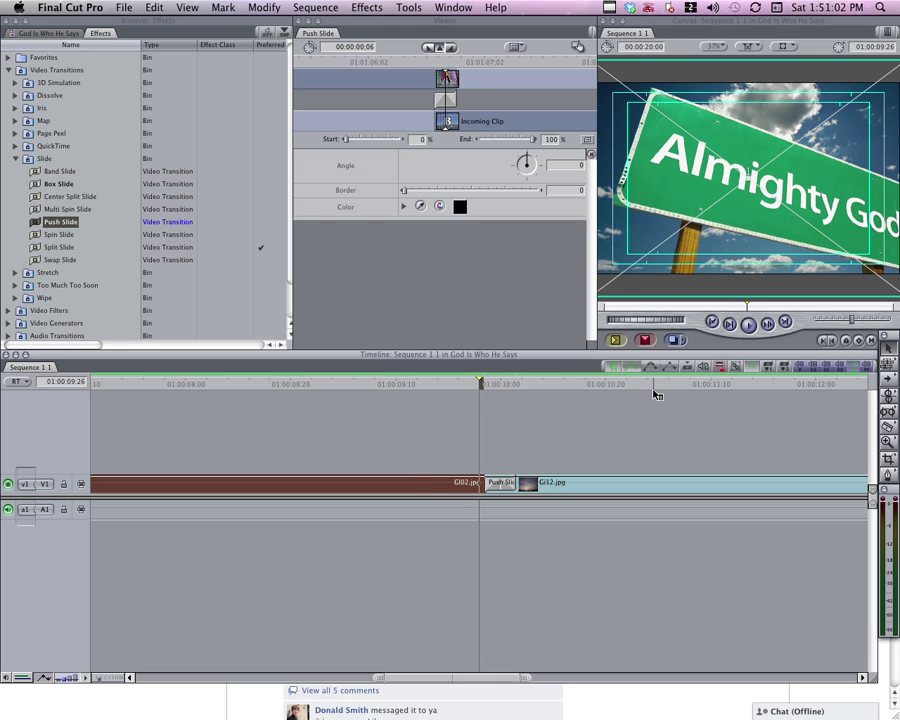
key(ctrl+k)
Step: Drag the sign image down in the Canvas and play back its drop into the transition
key(Left)
key(Left)
key(Left)
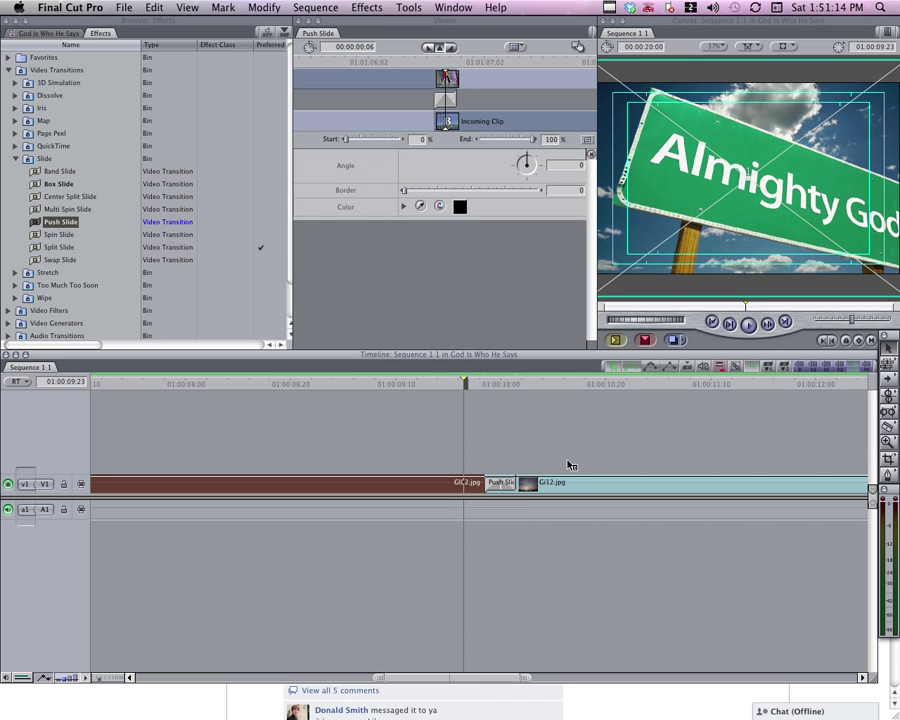
key(Right)
key(Right)
key(Right)
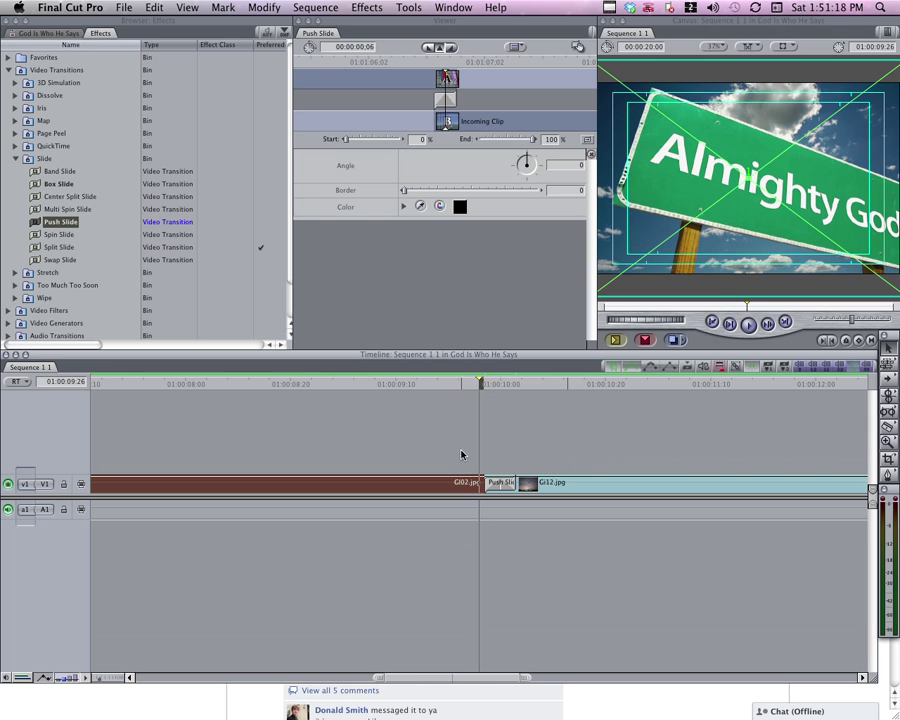
click(753, 152)
drag(753, 152, 753, 211)
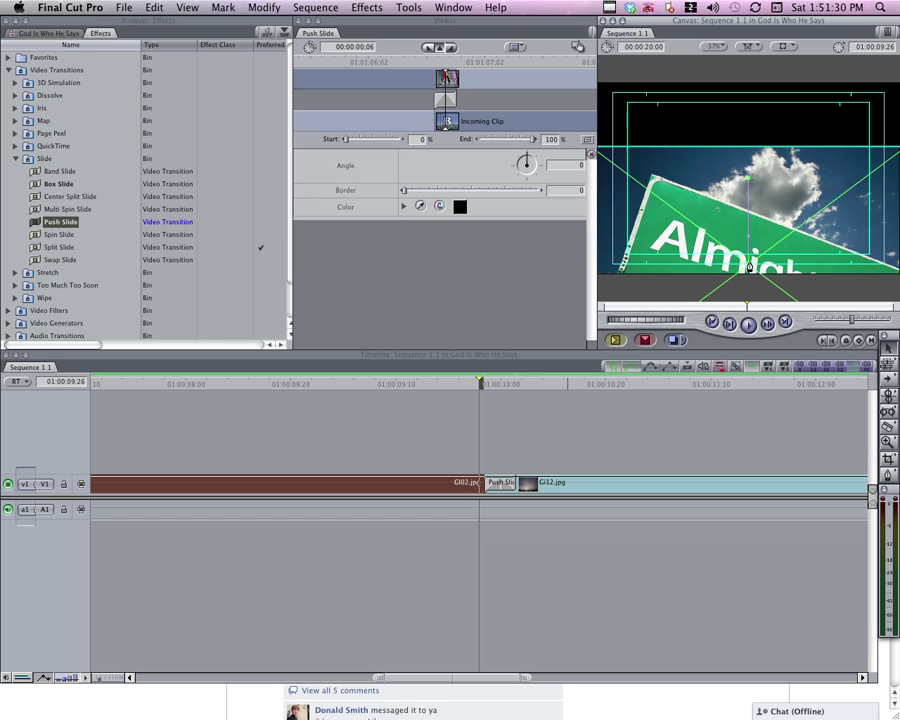
click(433, 379)
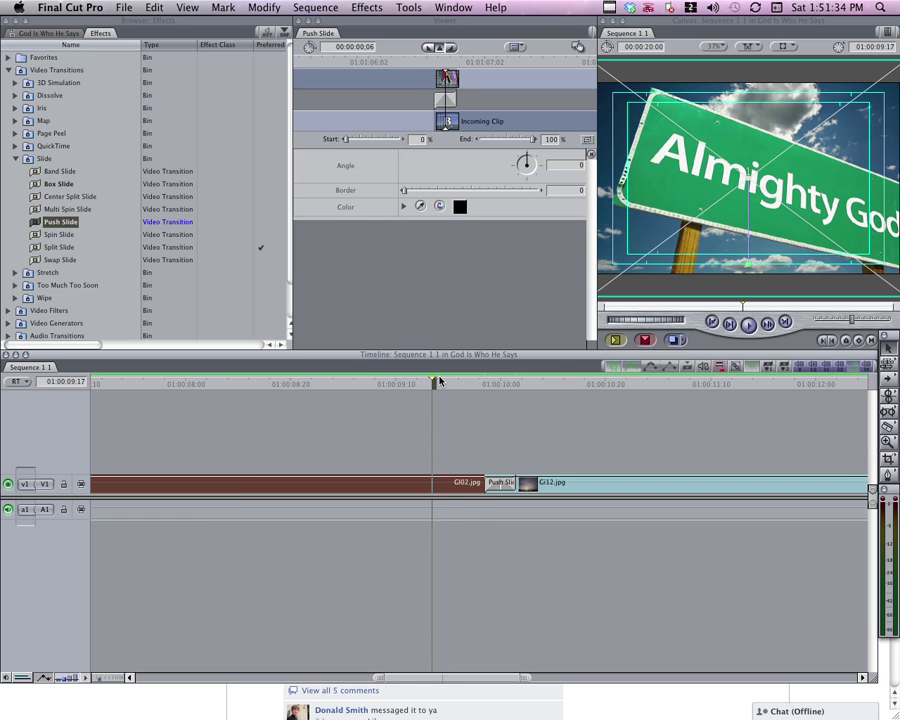
key(space)
key(space)
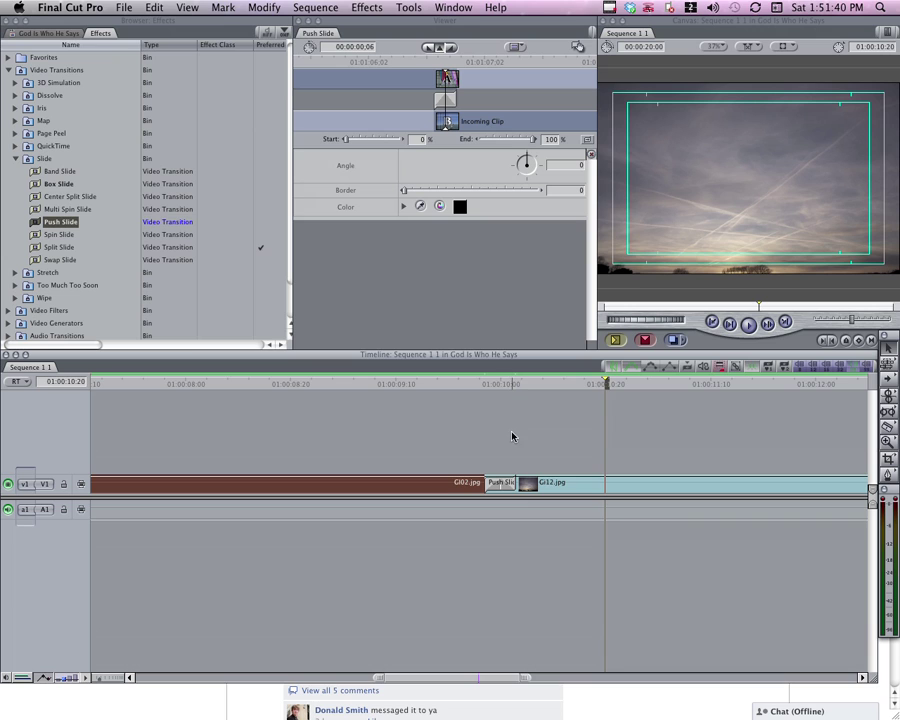
drag(530, 383, 516, 388)
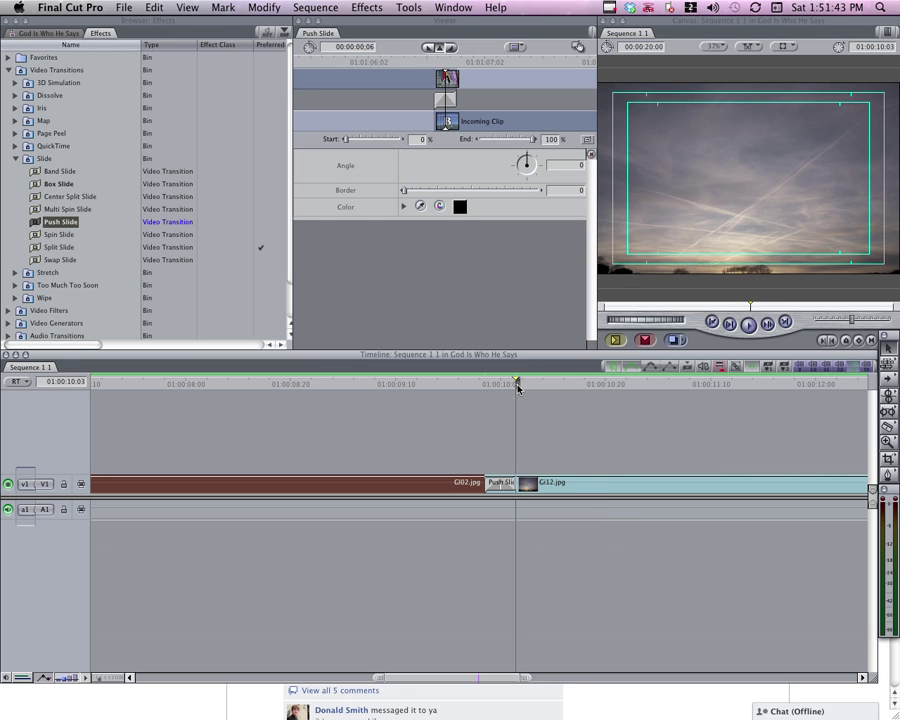
Step: At 01:00:10:05, move the GI12.jpg sky image upward in the Canvas
click(577, 488)
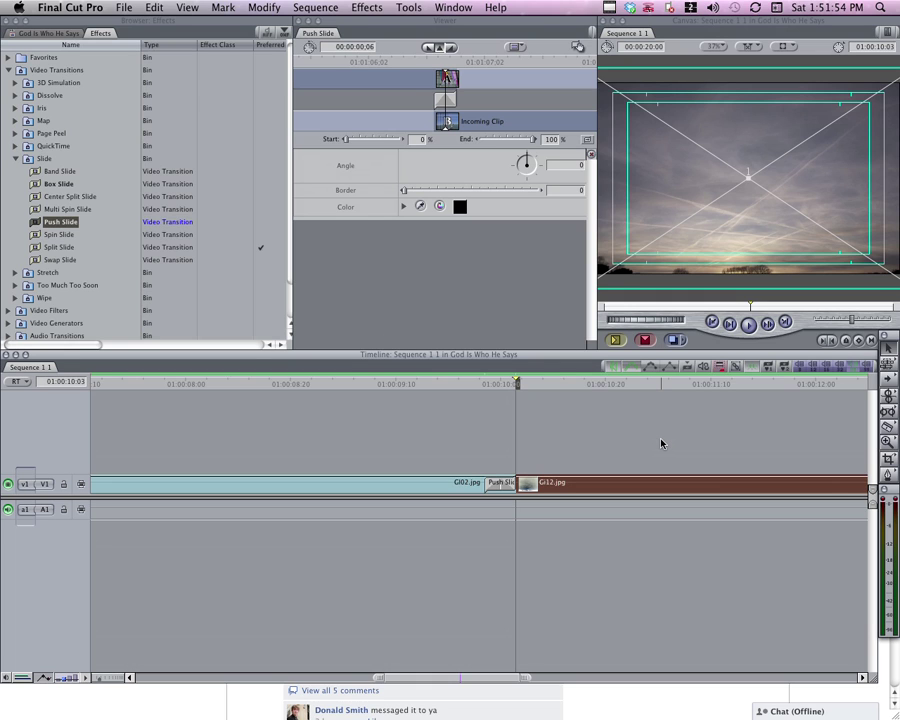
key(Right)
key(Right)
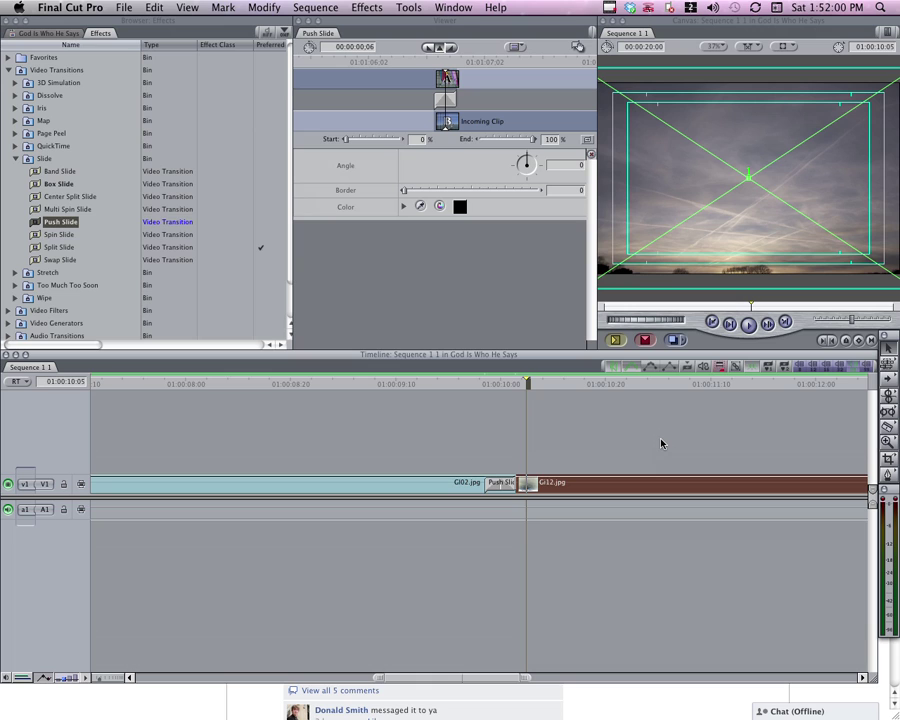
key(Right)
key(Right)
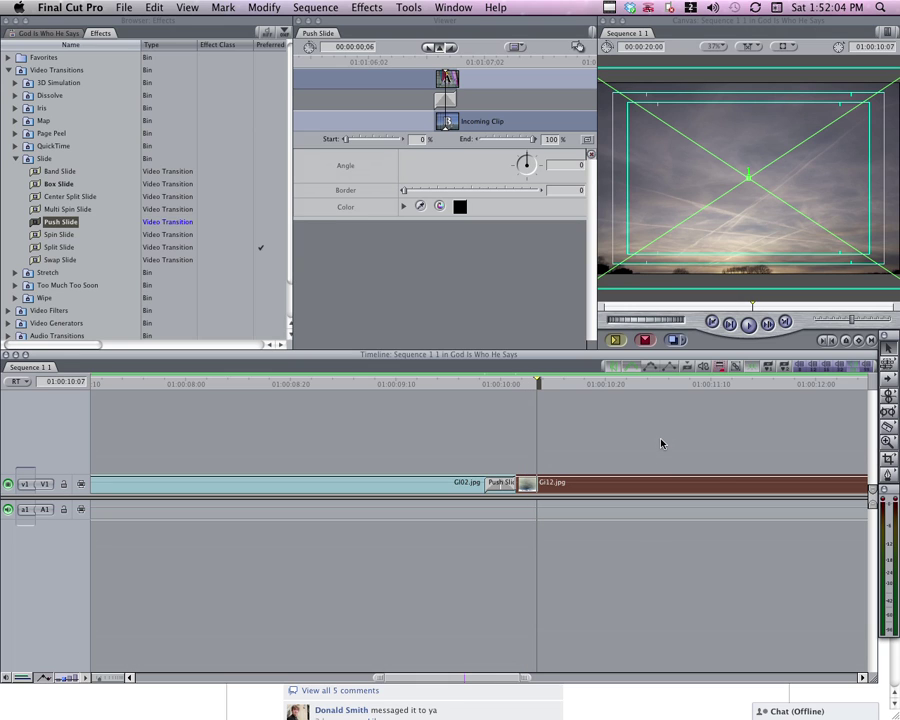
key(Left)
key(Left)
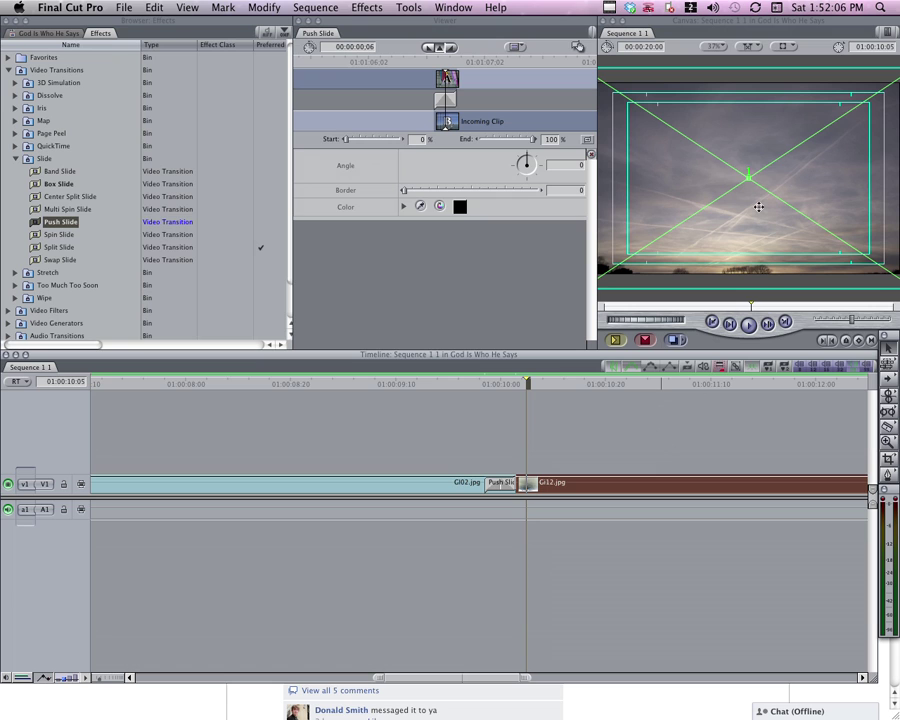
drag(759, 207, 759, 155)
click(759, 165)
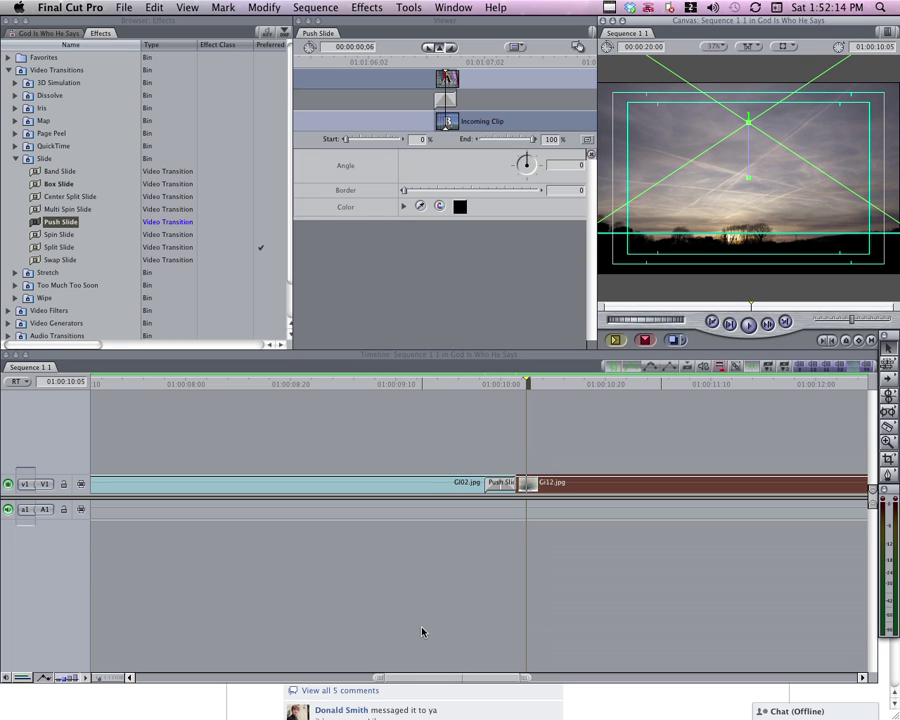
Step: Step through the Push Slide frame by frame, then play it back
click(517, 381)
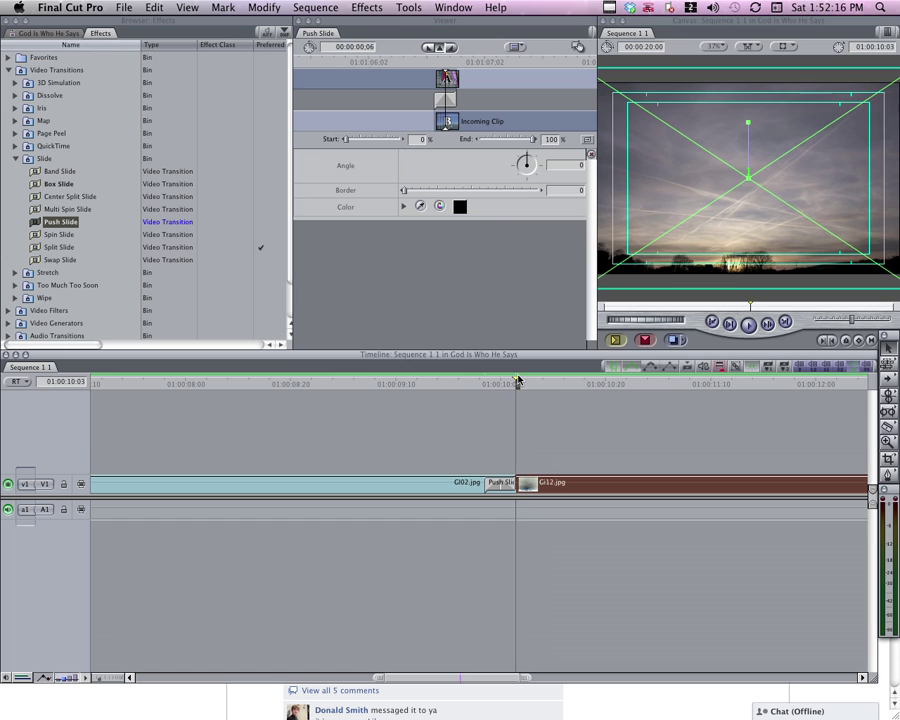
key(Right)
key(Right)
key(Right)
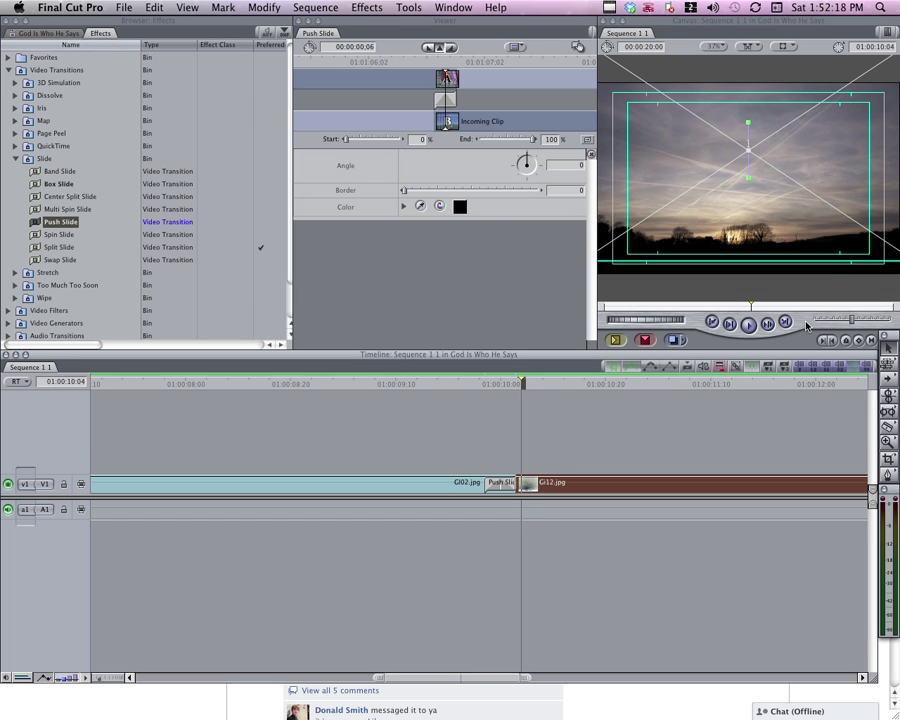
key(Right)
key(Right)
key(Right)
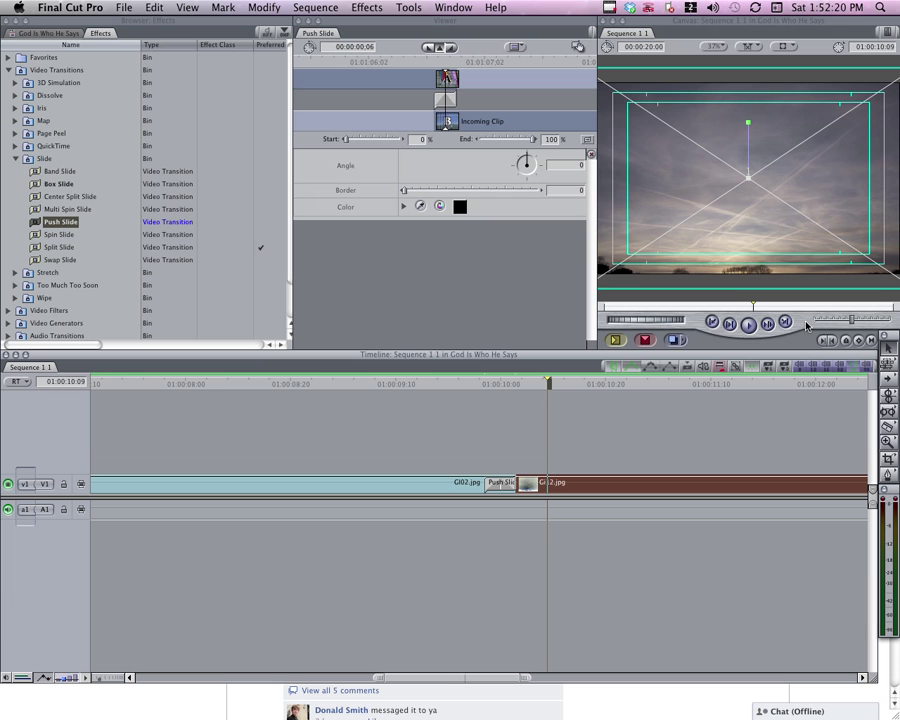
click(452, 384)
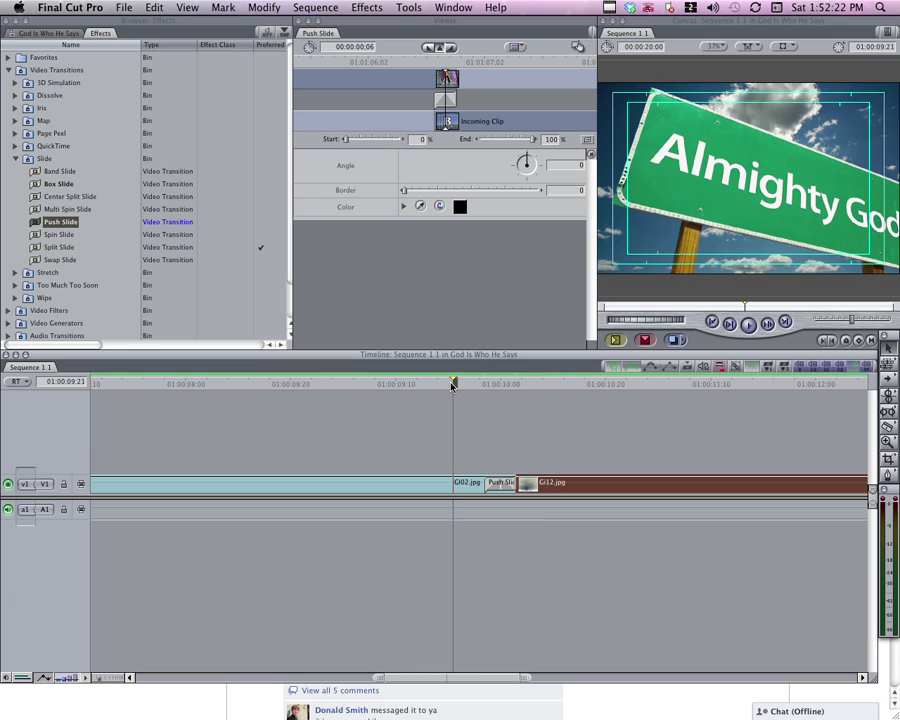
key(space)
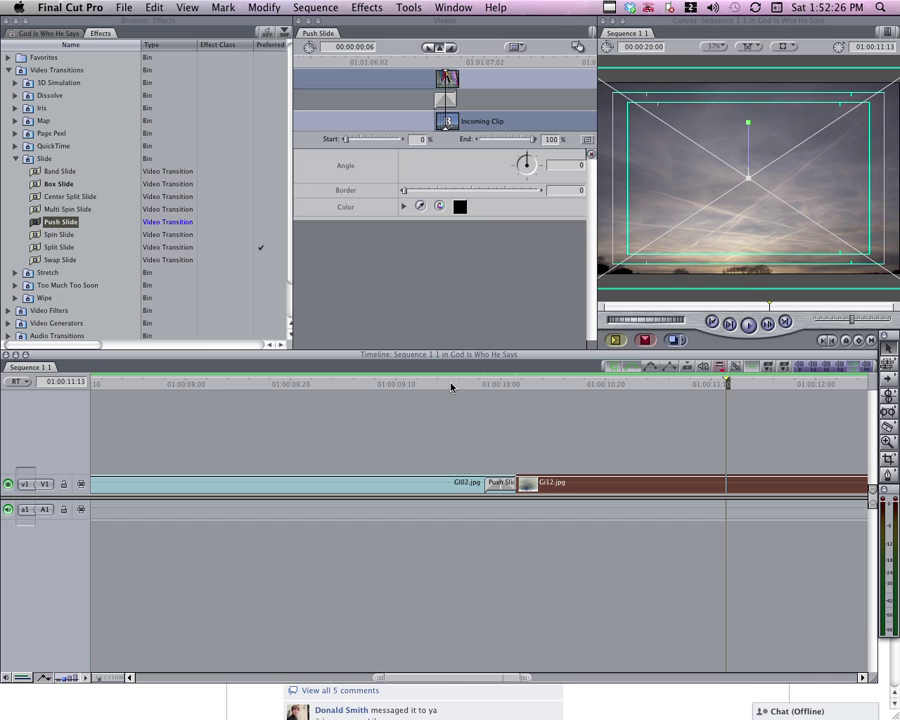
click(502, 386)
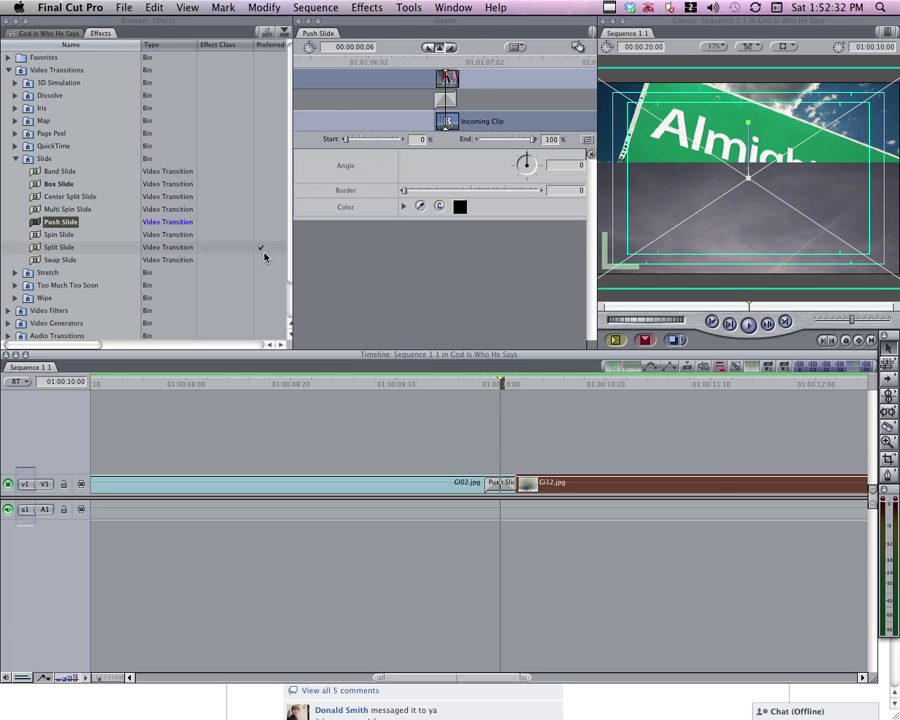
Step: Search Finder for 'slide projector' with results limited to Music files
click(21, 140)
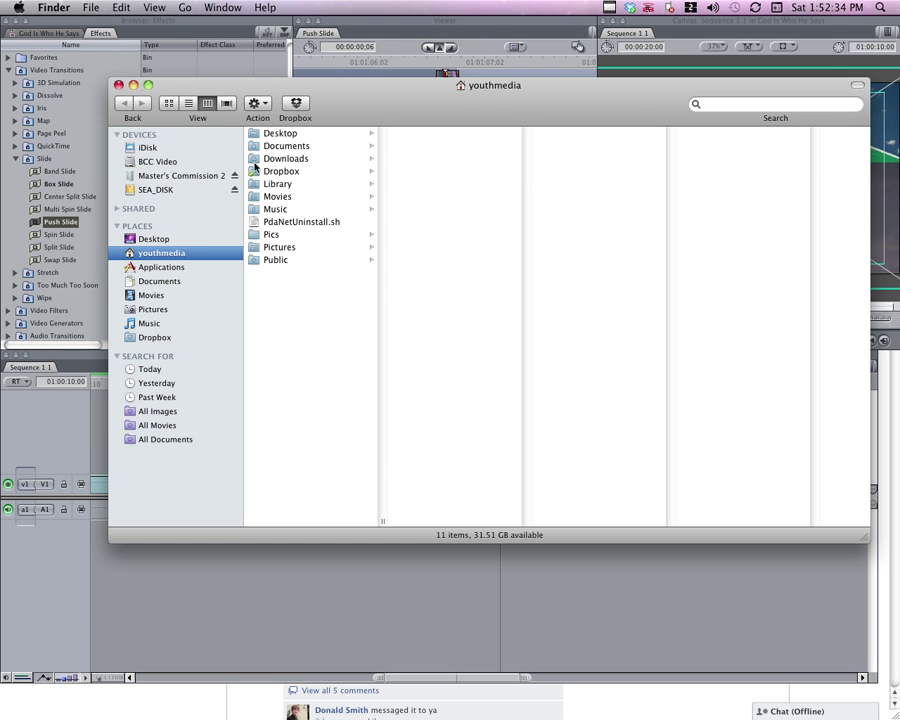
click(644, 97)
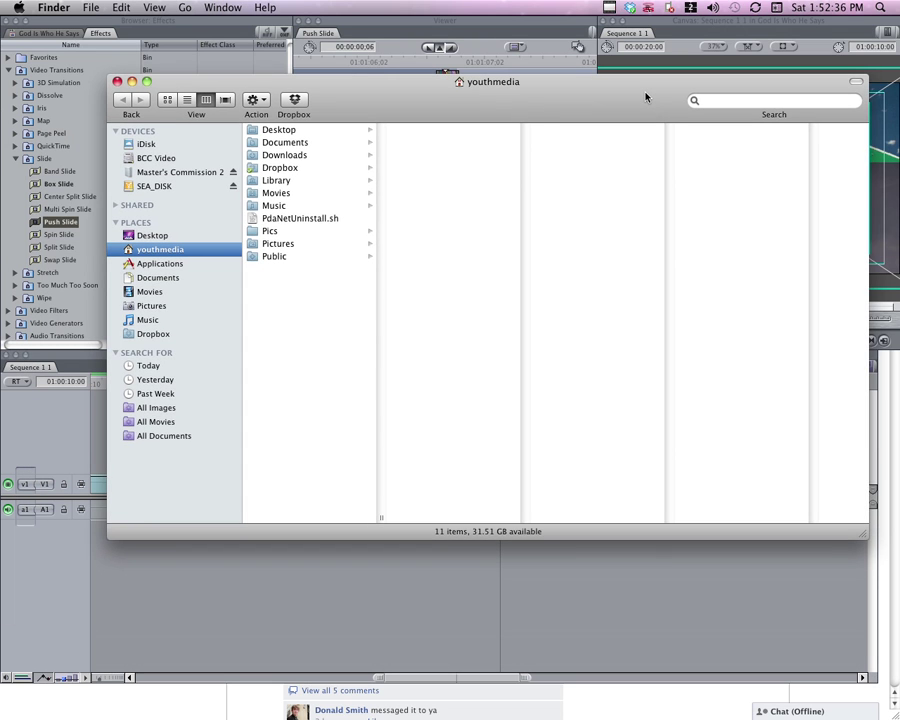
key(super+f)
text(sli)
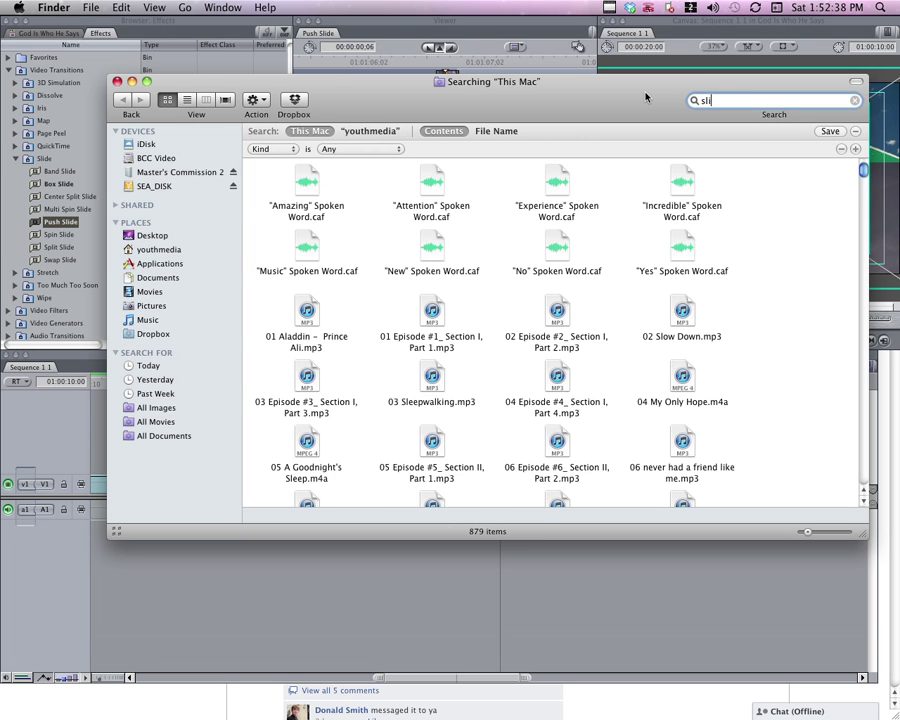
text(de p)
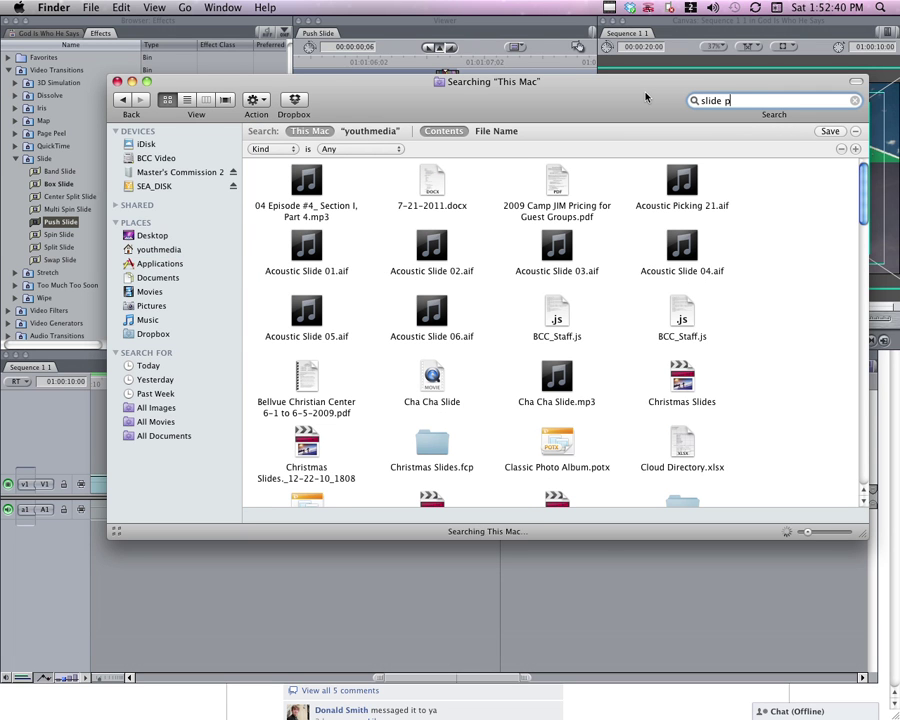
text(rojector)
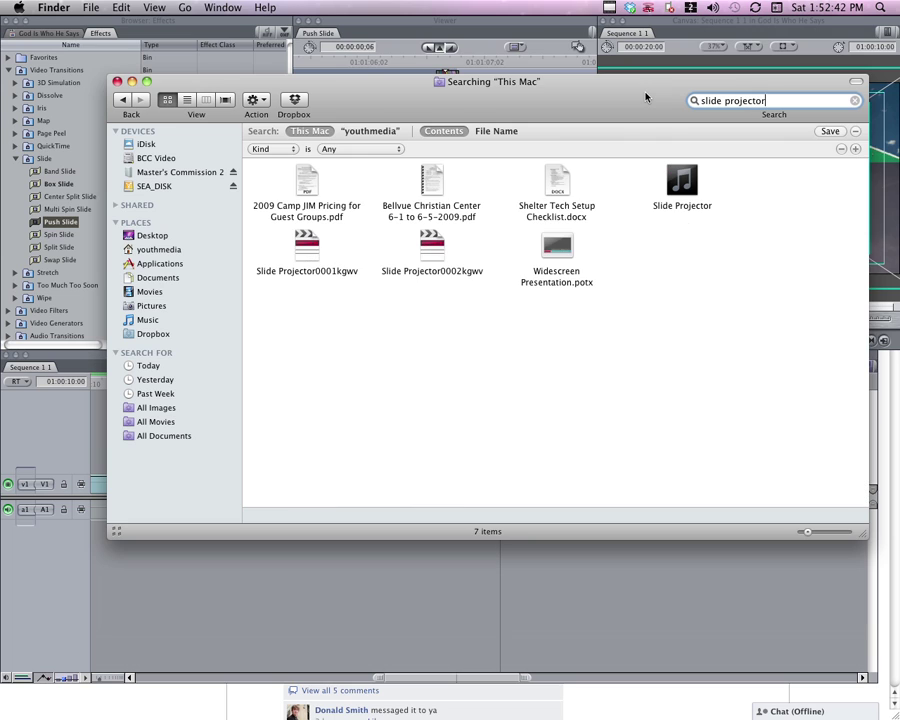
click(397, 148)
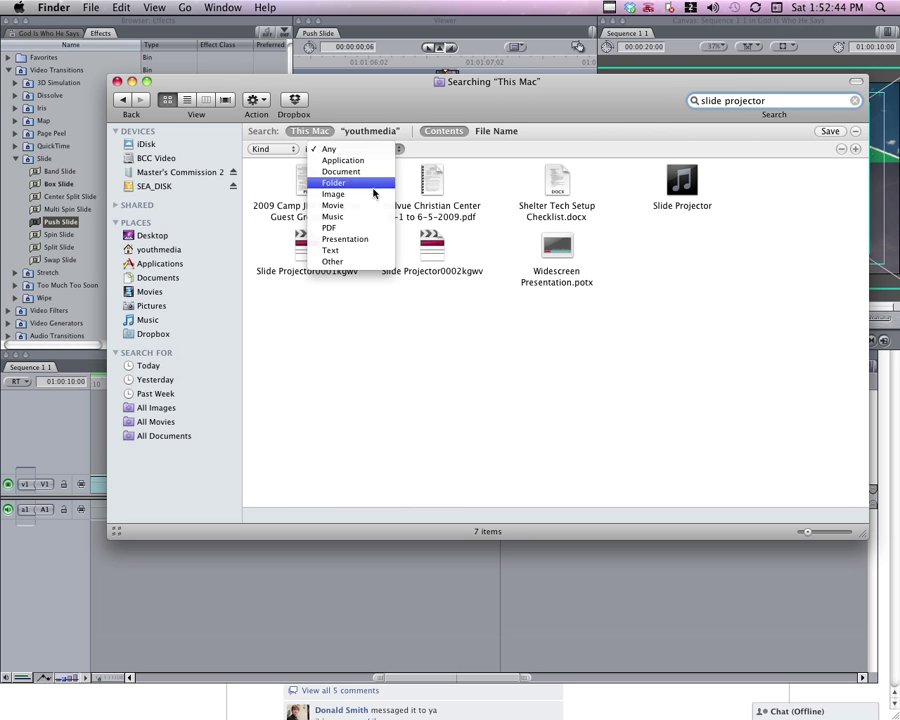
click(361, 217)
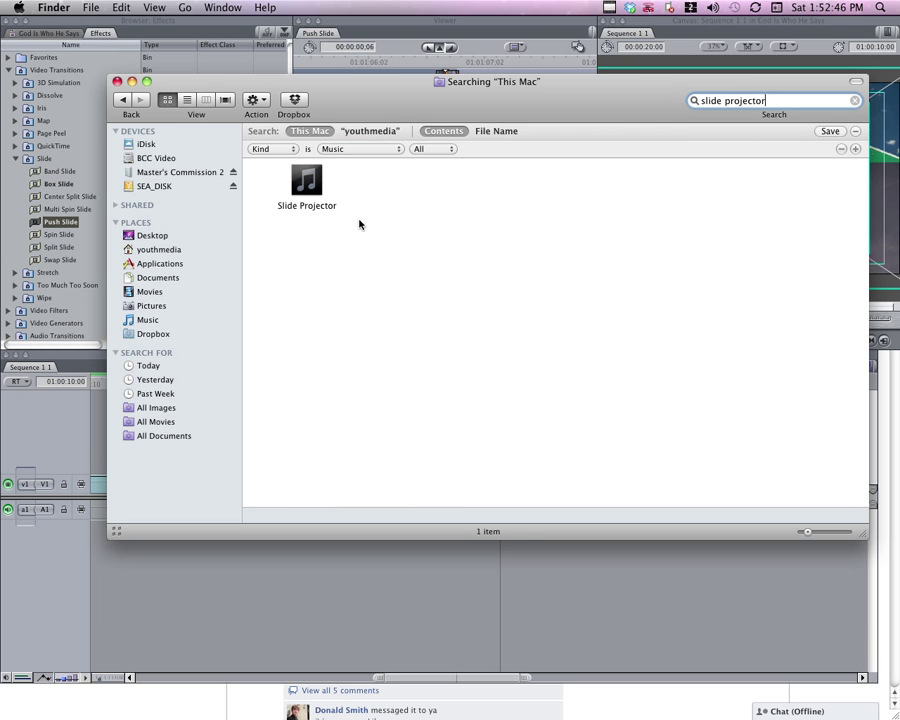
Step: Preview the Slide Projector sound and drag it onto the A1 audio track
click(311, 184)
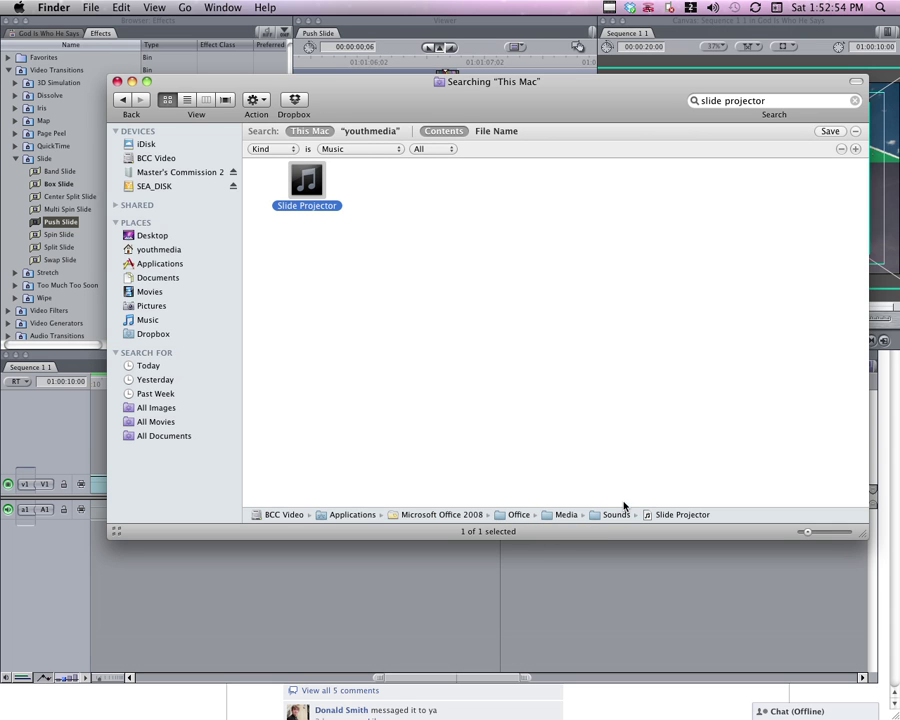
drag(491, 115, 580, 56)
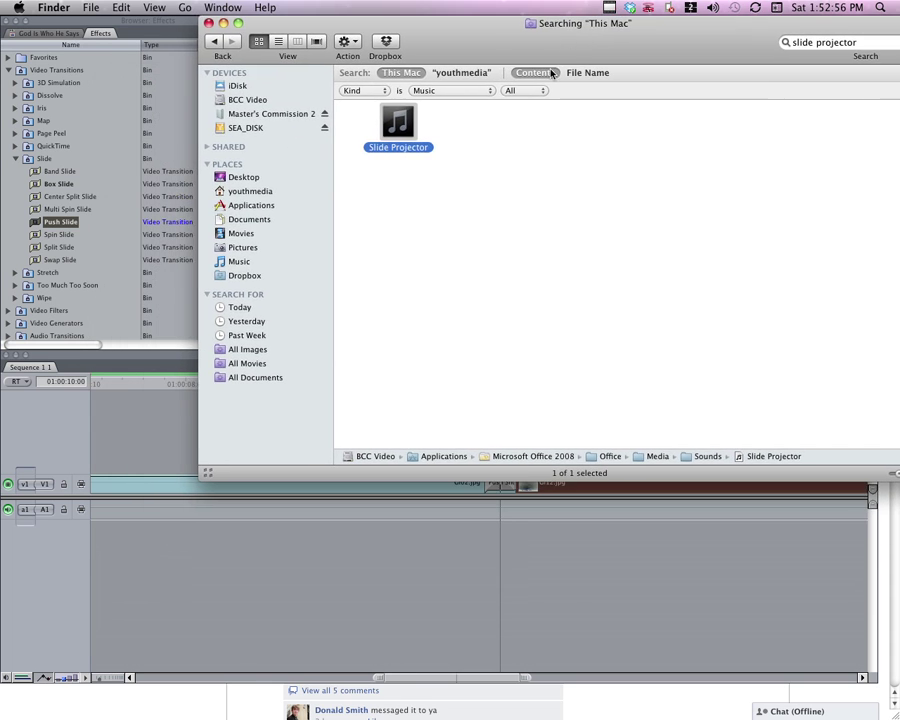
click(551, 73)
key(space)
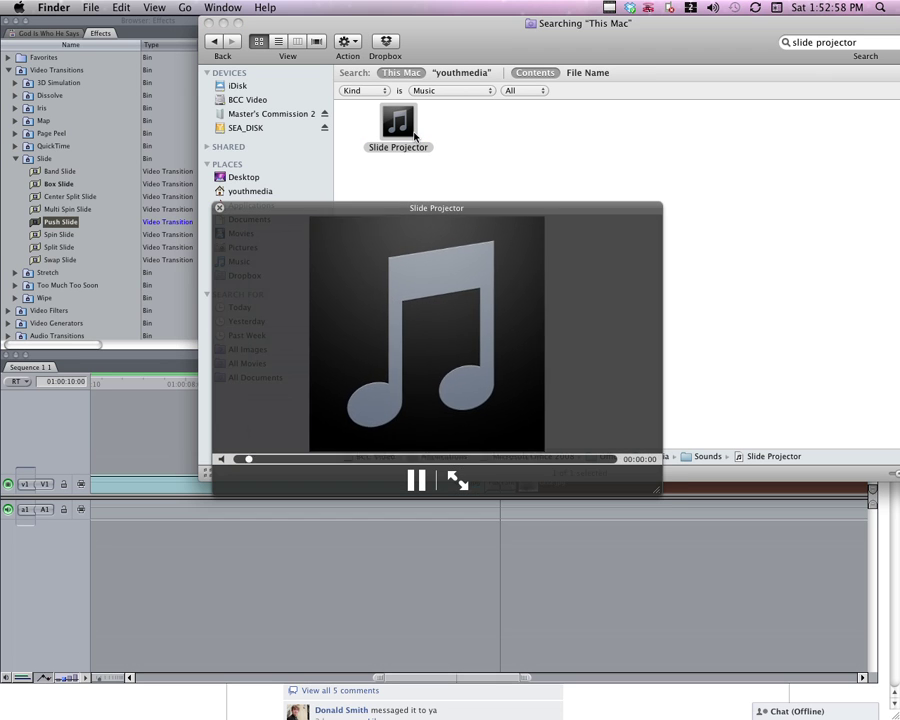
key(space)
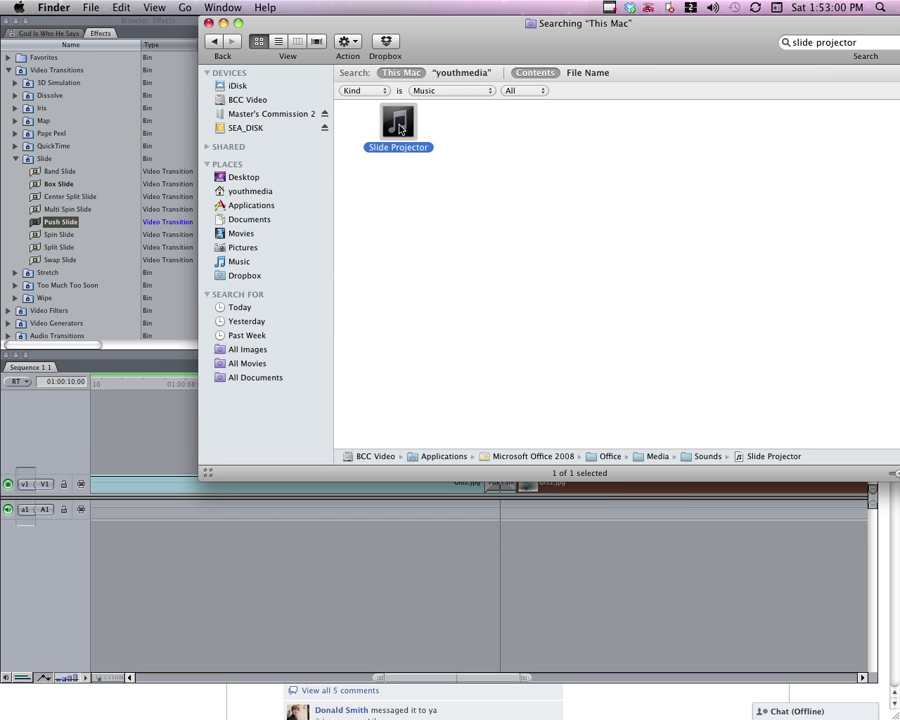
drag(412, 135, 458, 507)
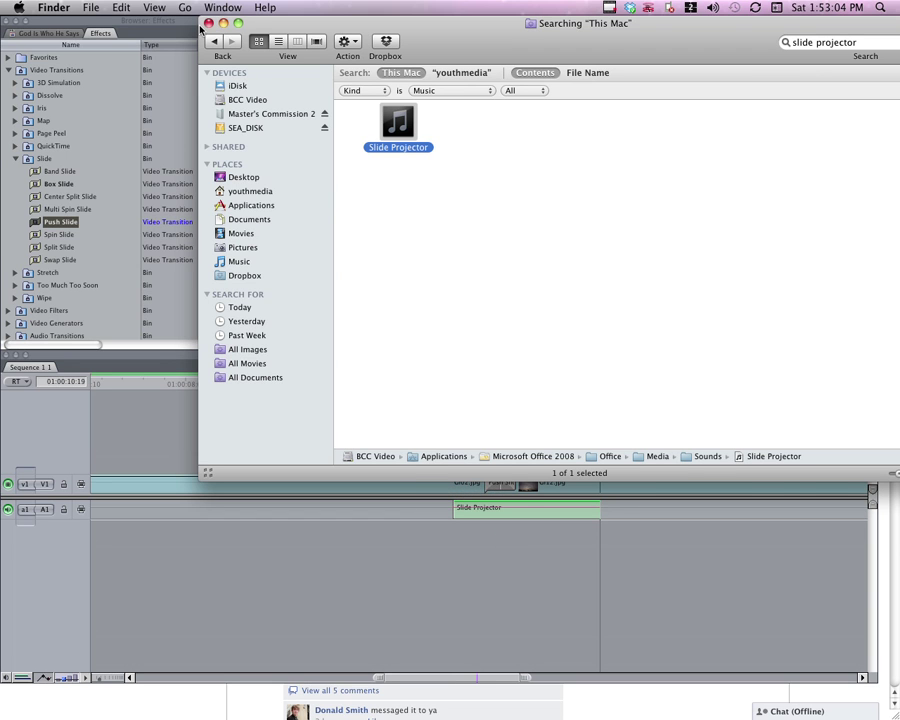
Step: Set the Slide Projector clip's speed to 250% so it ends near the transition
key(super+w)
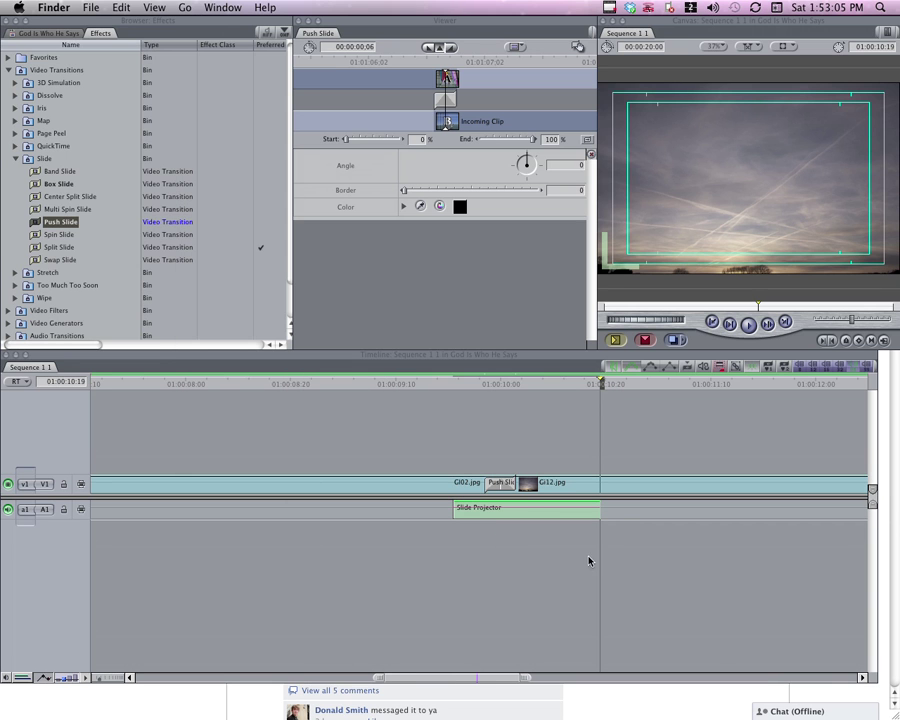
click(529, 516)
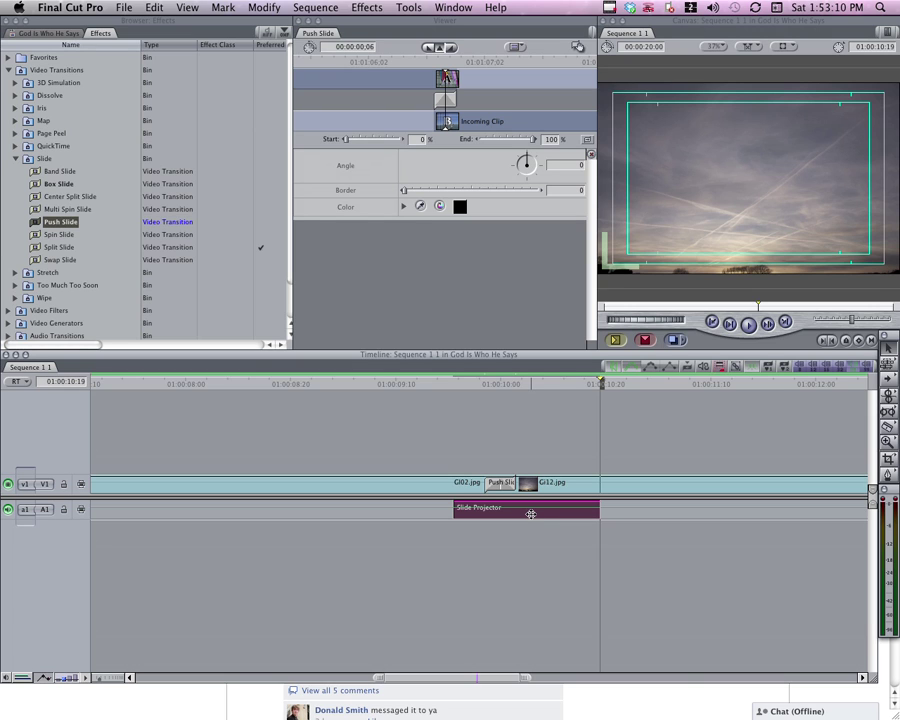
right_click(531, 515)
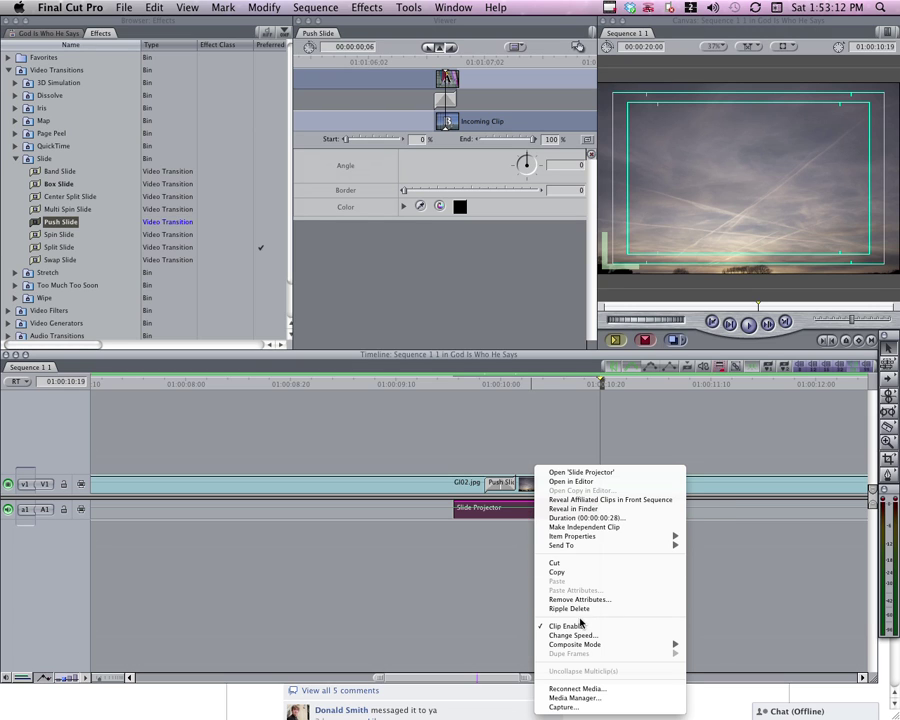
click(500, 548)
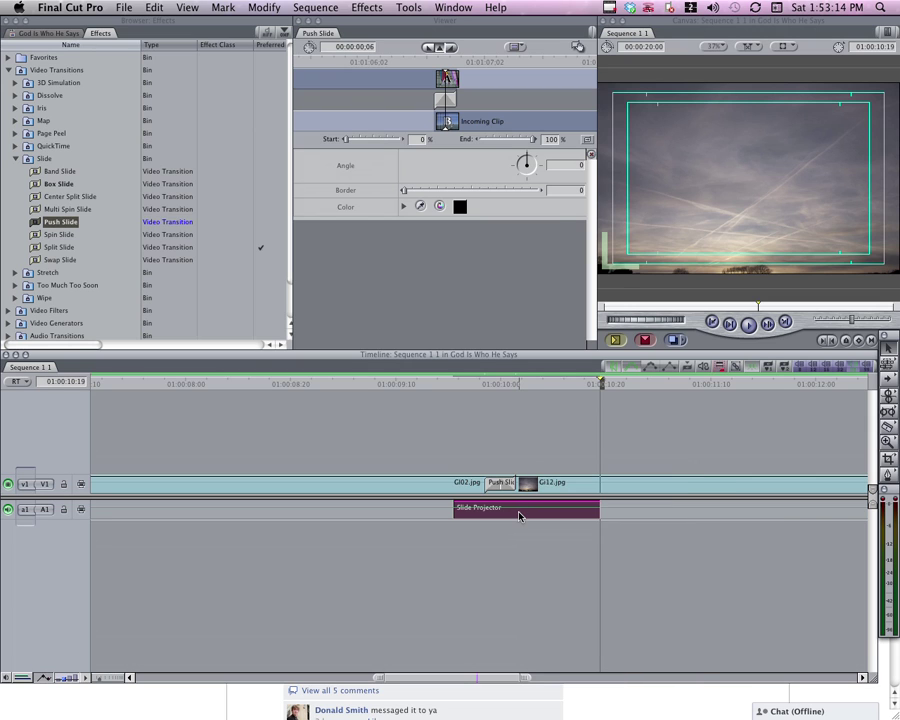
key(super+j)
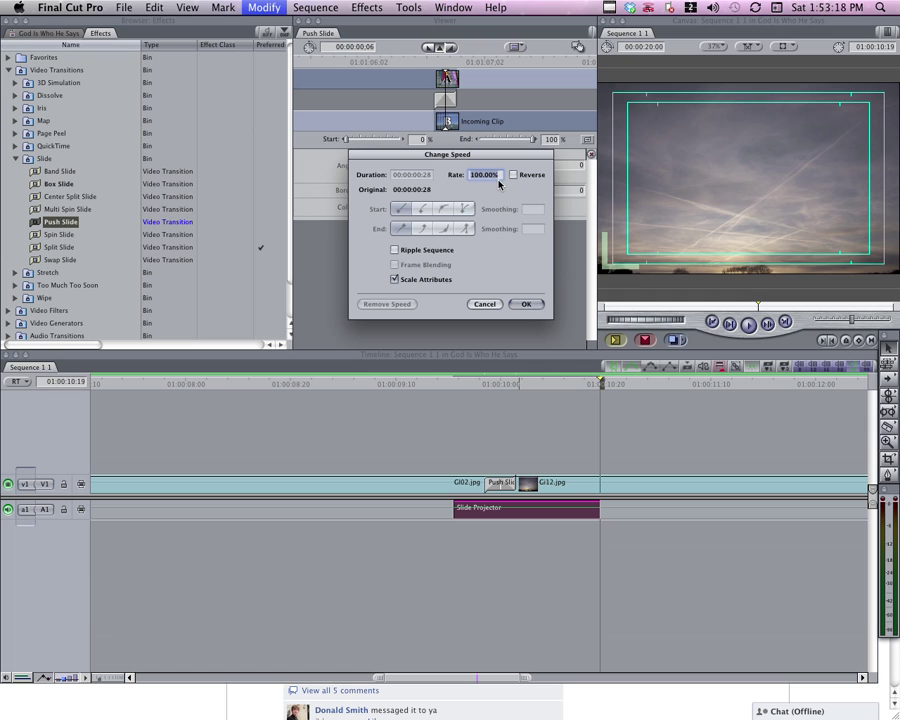
text(250)
click(530, 304)
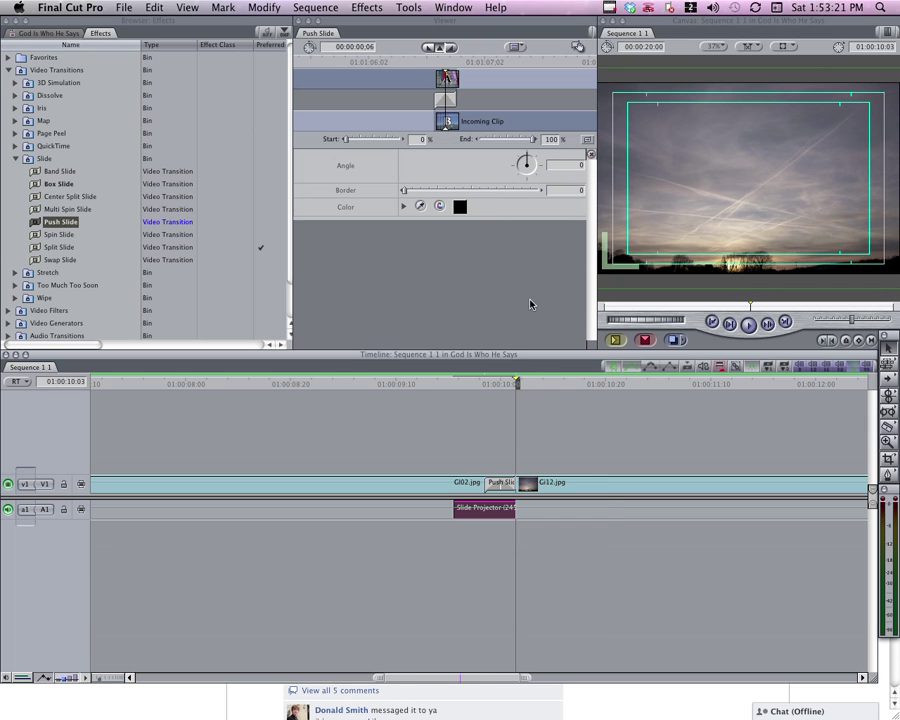
Step: Nudge the Slide Projector clip on A1 to start just before the Push Slide, previewing playback
click(447, 384)
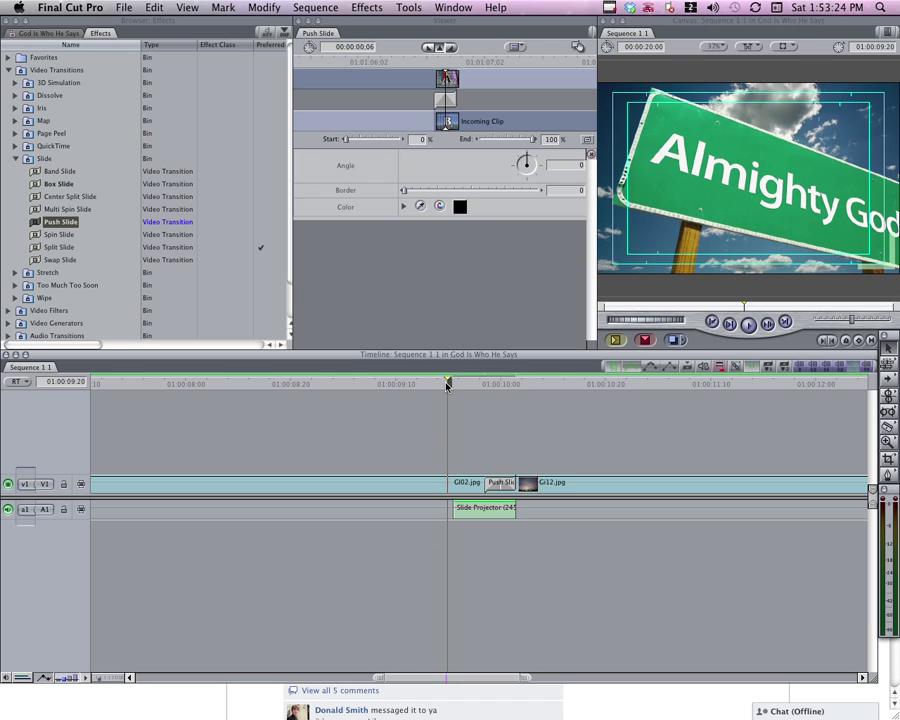
key(space)
key(space)
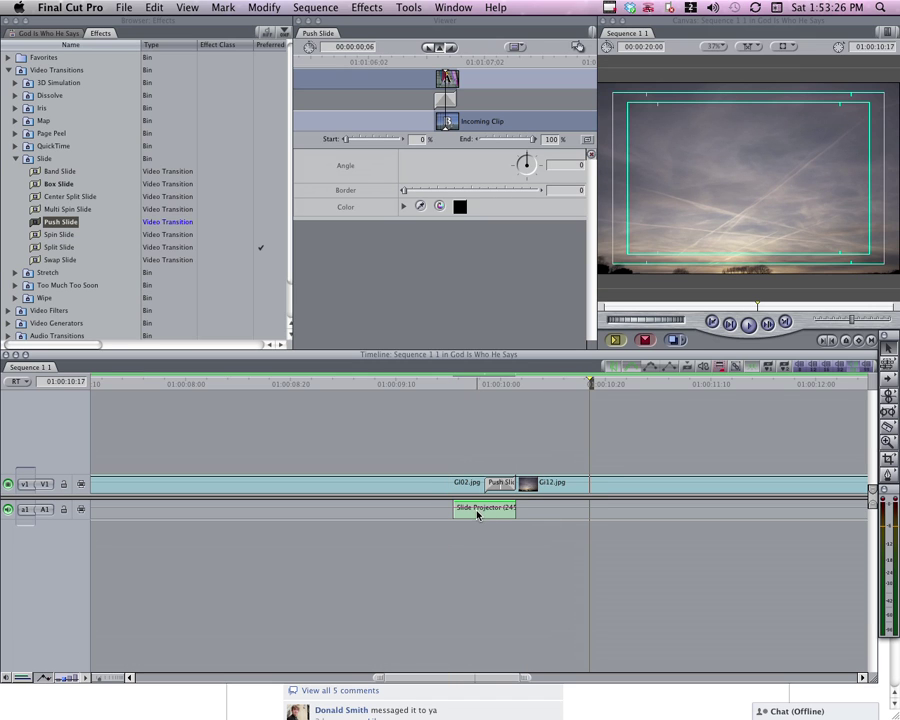
drag(477, 514, 504, 513)
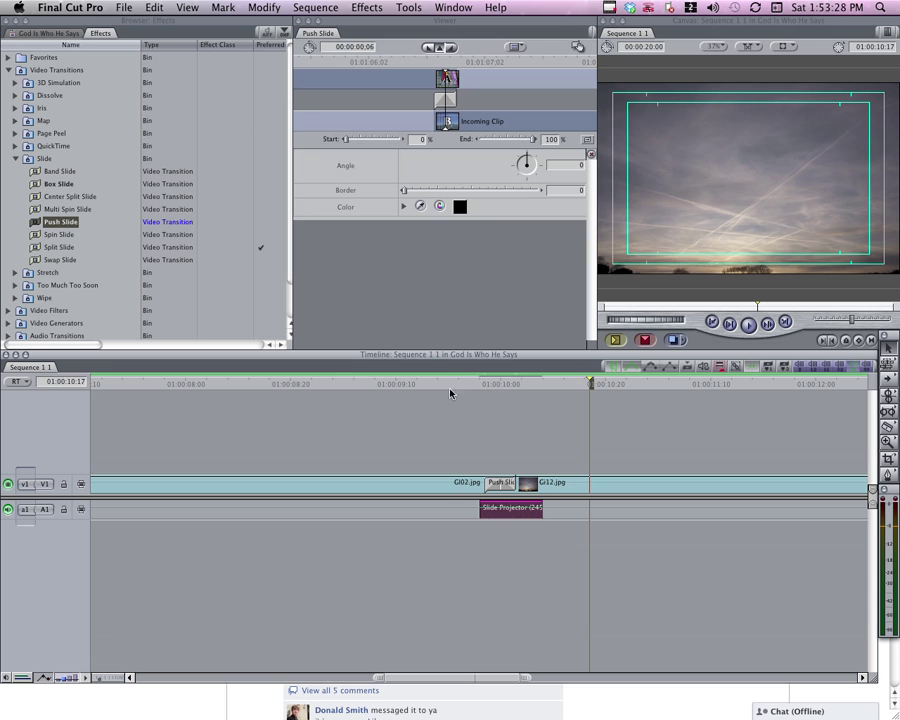
click(463, 384)
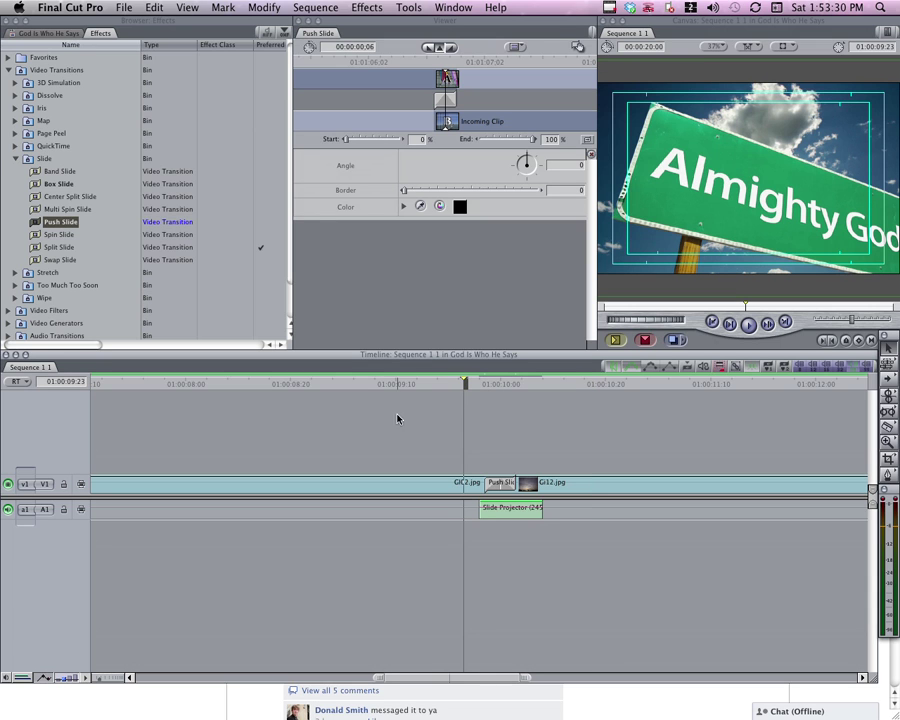
click(402, 483)
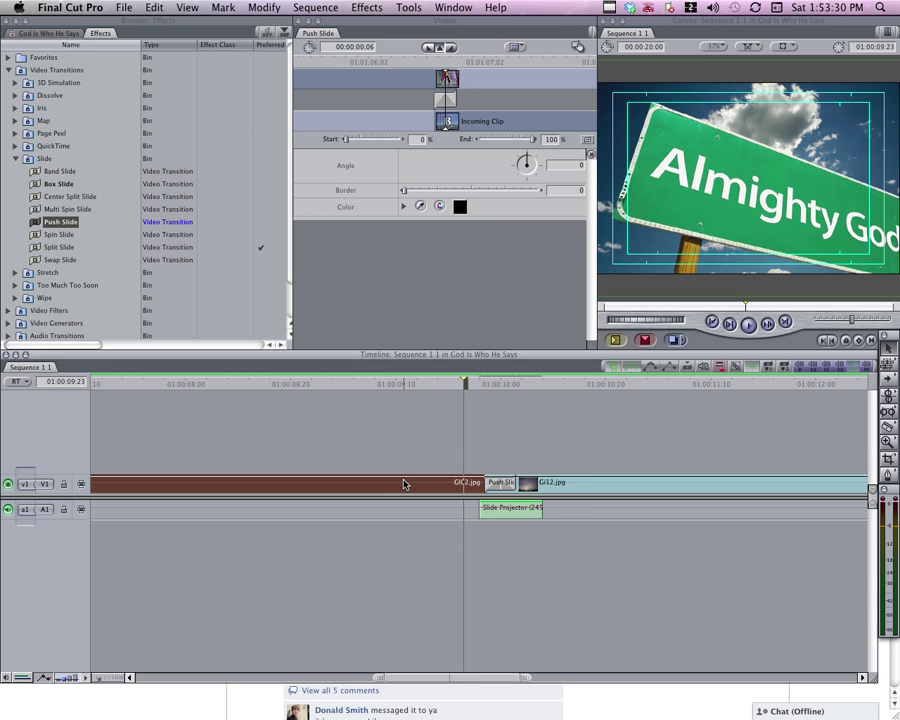
click(507, 513)
drag(507, 515, 498, 511)
click(427, 384)
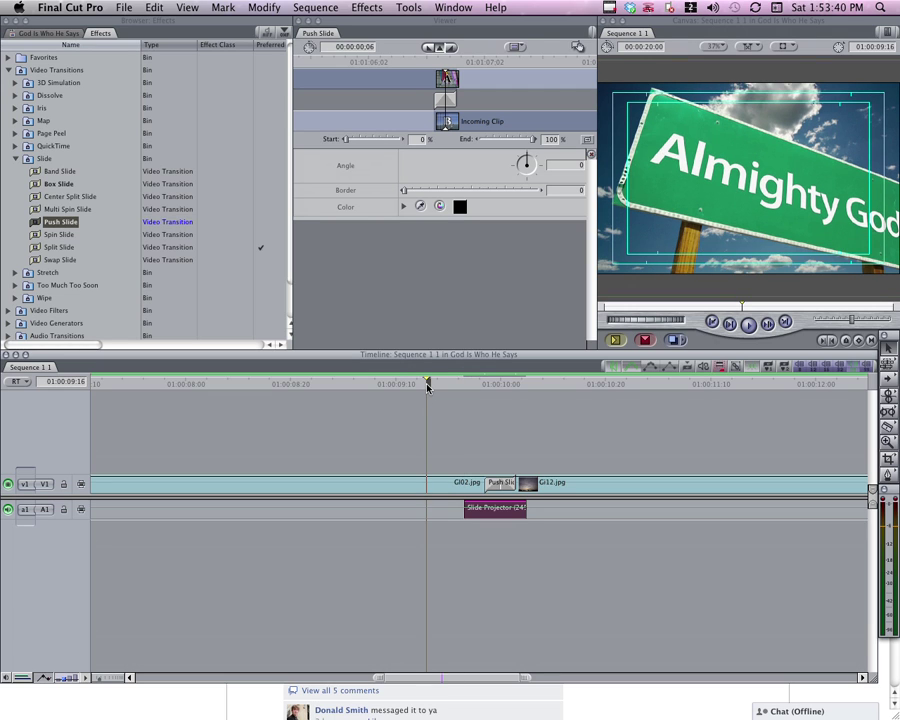
key(space)
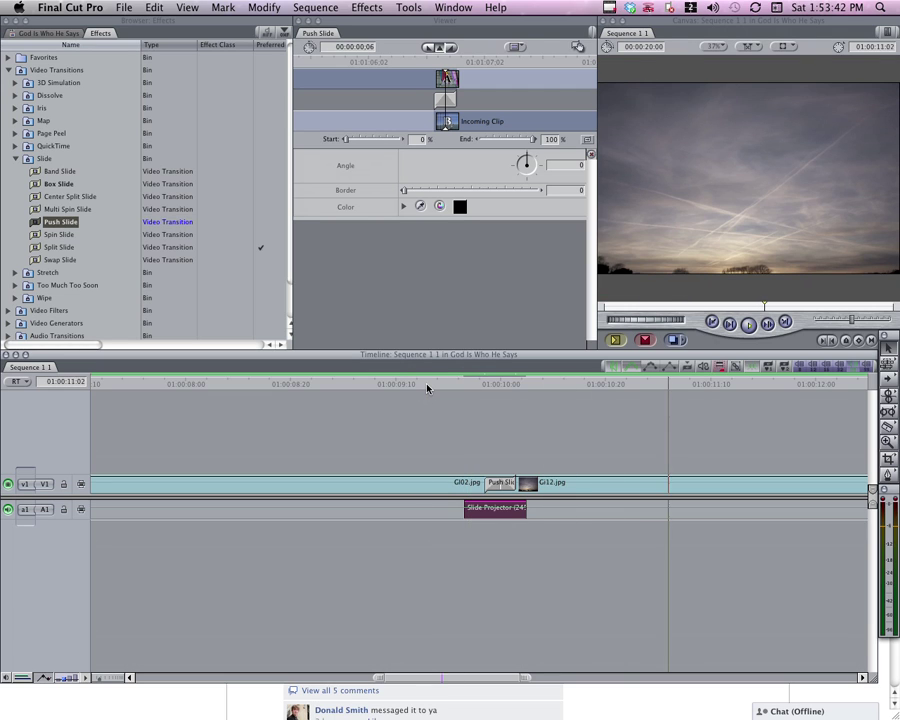
click(496, 384)
drag(496, 386, 500, 386)
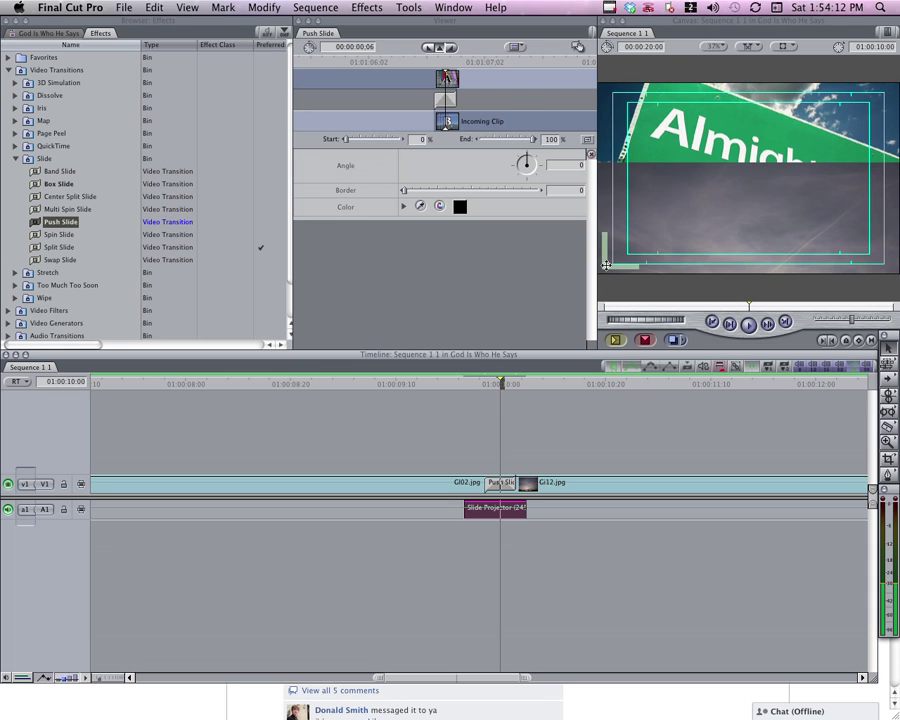
Step: Marquee-select GI02.jpg, GI12.jpg and the Push Slide and nest them as 'Tutorial Nest'
click(459, 383)
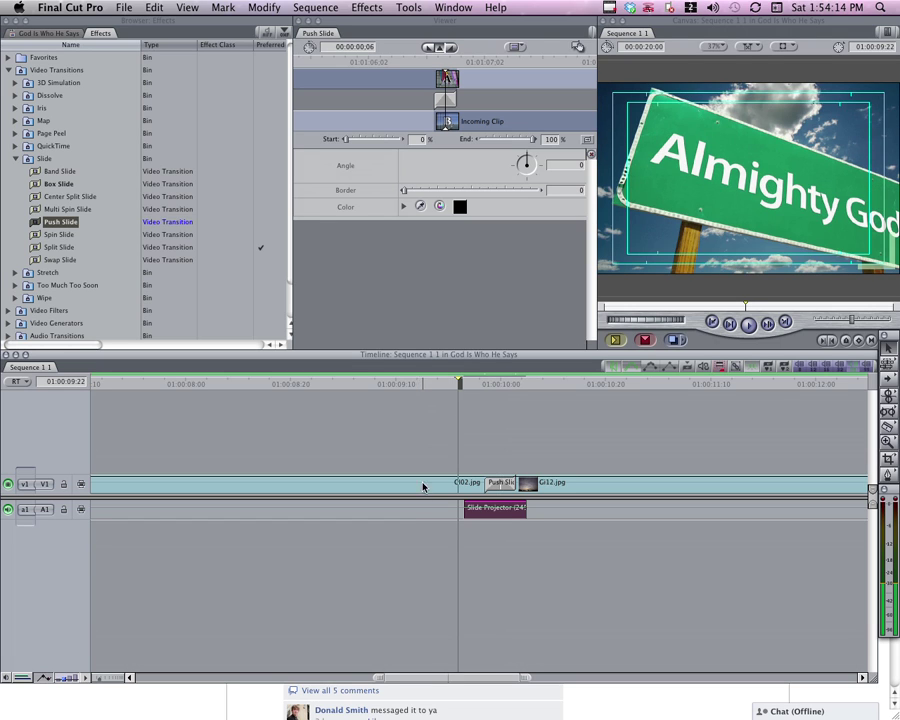
click(511, 455)
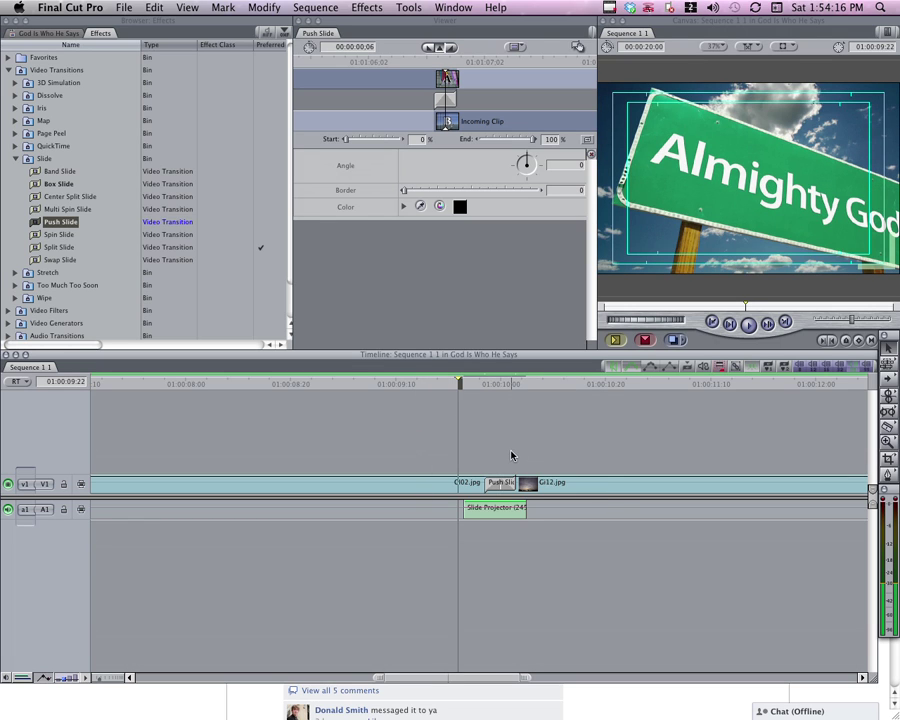
click(457, 480)
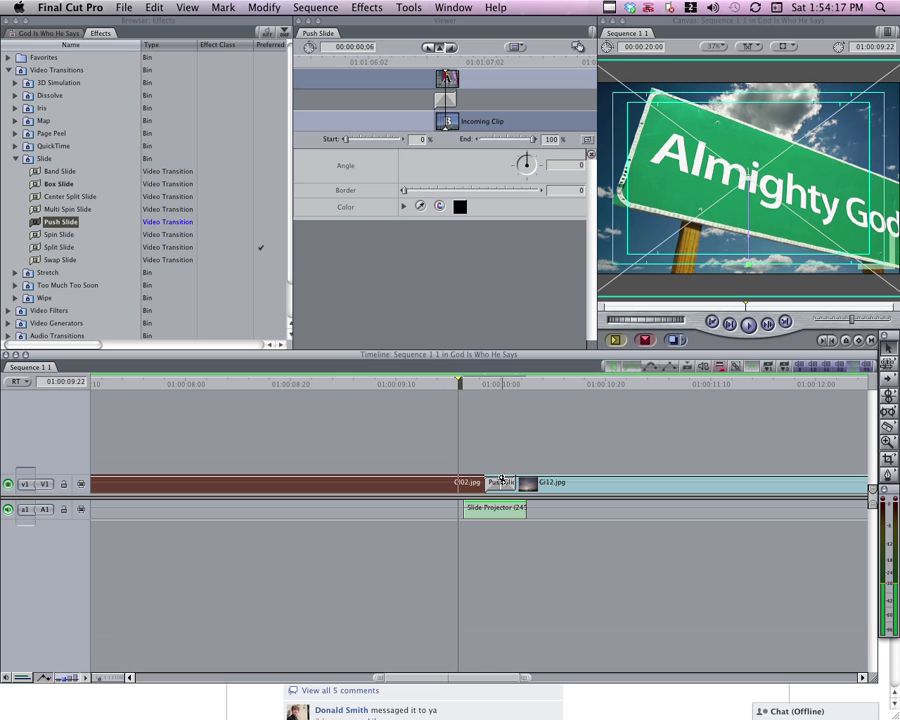
click(553, 494)
drag(579, 425, 576, 487)
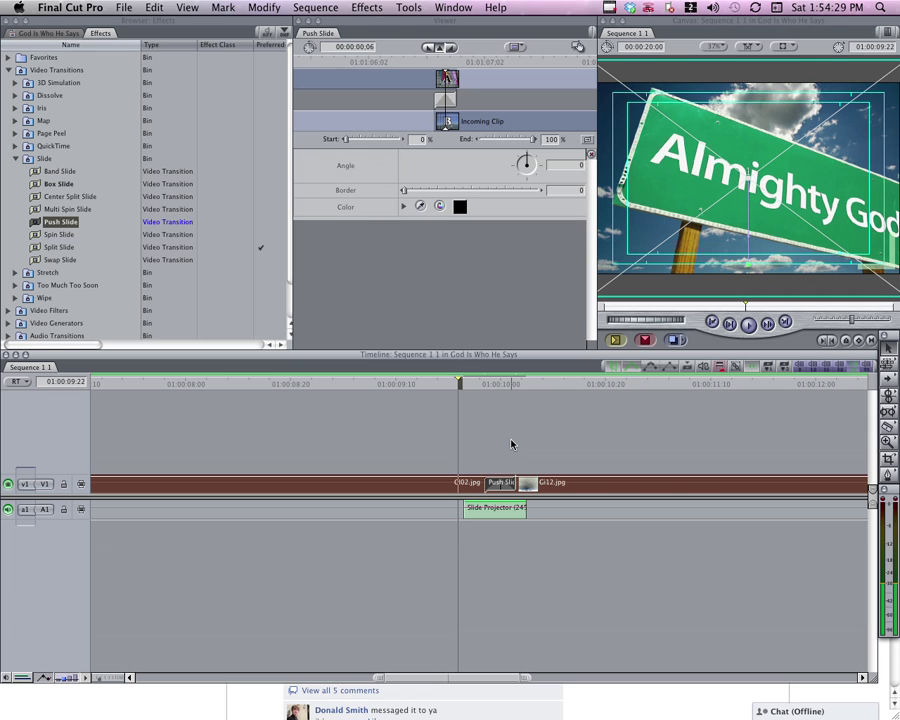
key(alt+c)
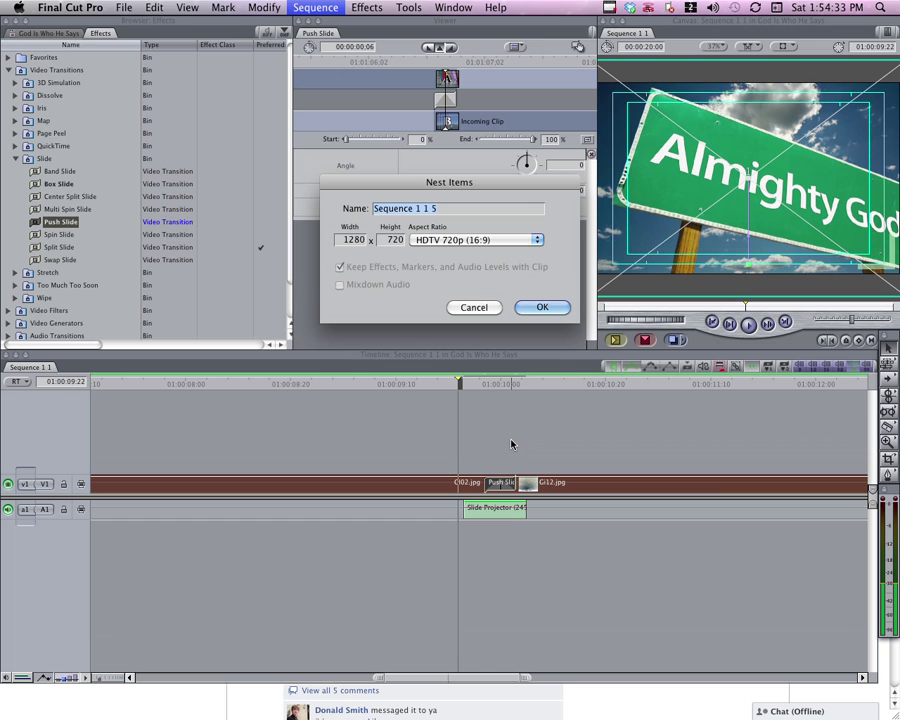
text(Tutorial Nest)
key(Return)
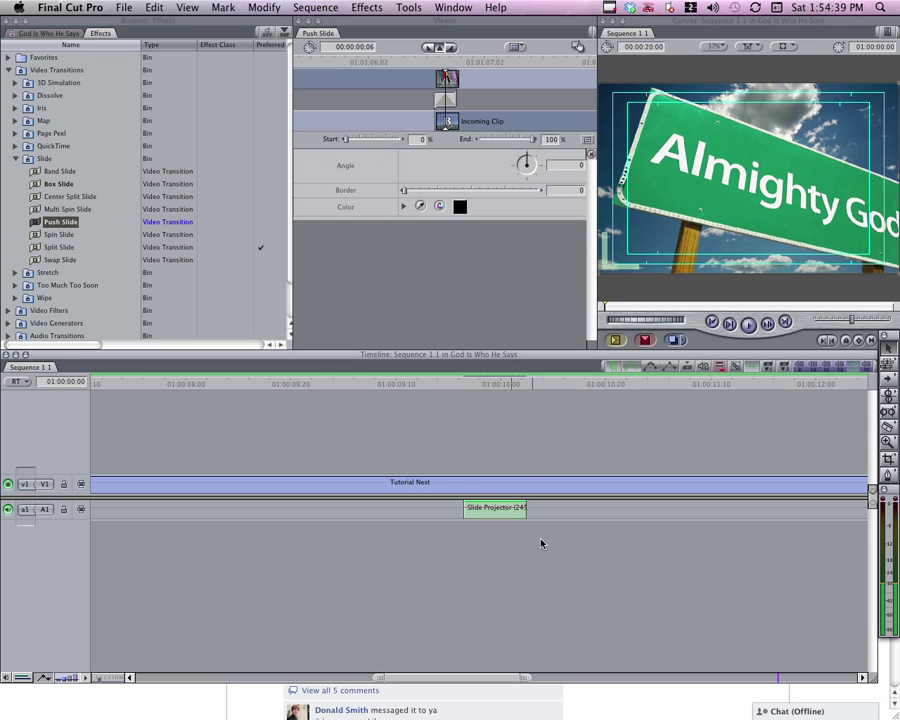
Step: Drag Eight-Point Garbage Matte from Video Filters > Matte onto the Tutorial Nest clip
click(497, 484)
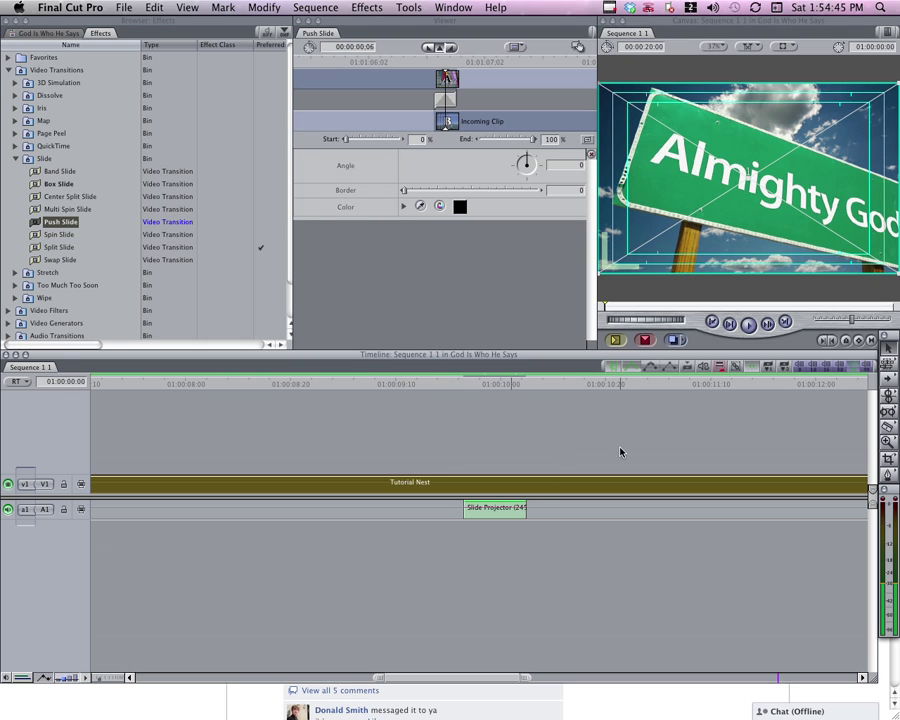
click(9, 71)
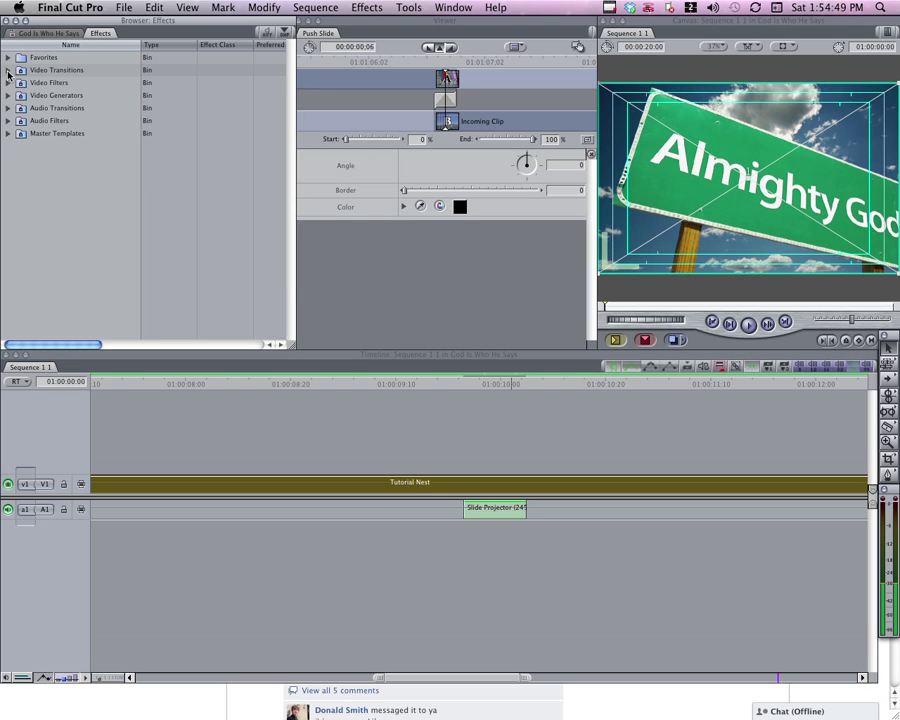
click(7, 87)
click(8, 83)
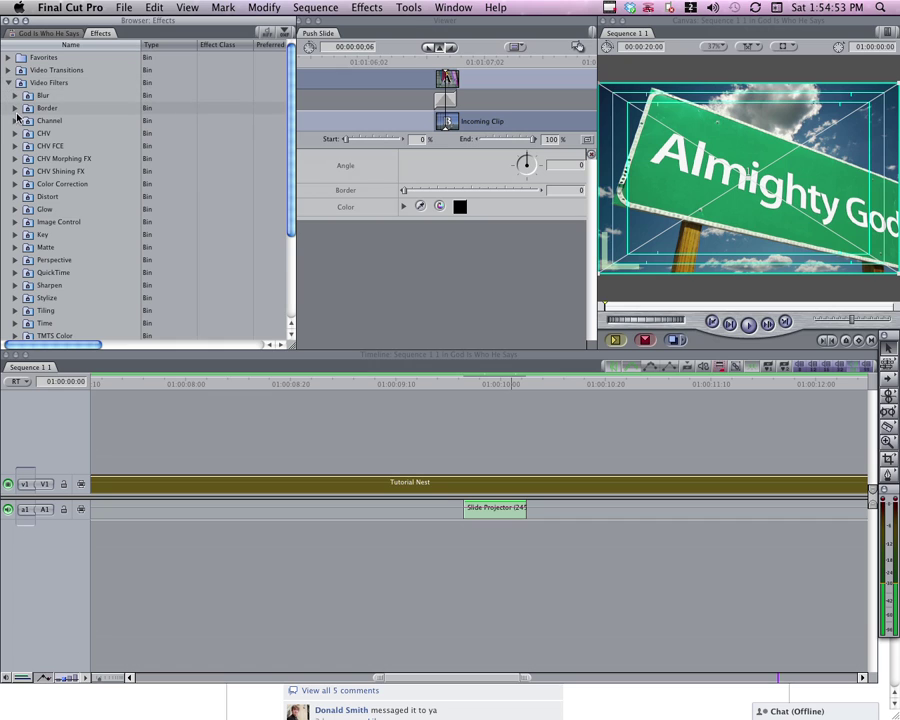
key(p)
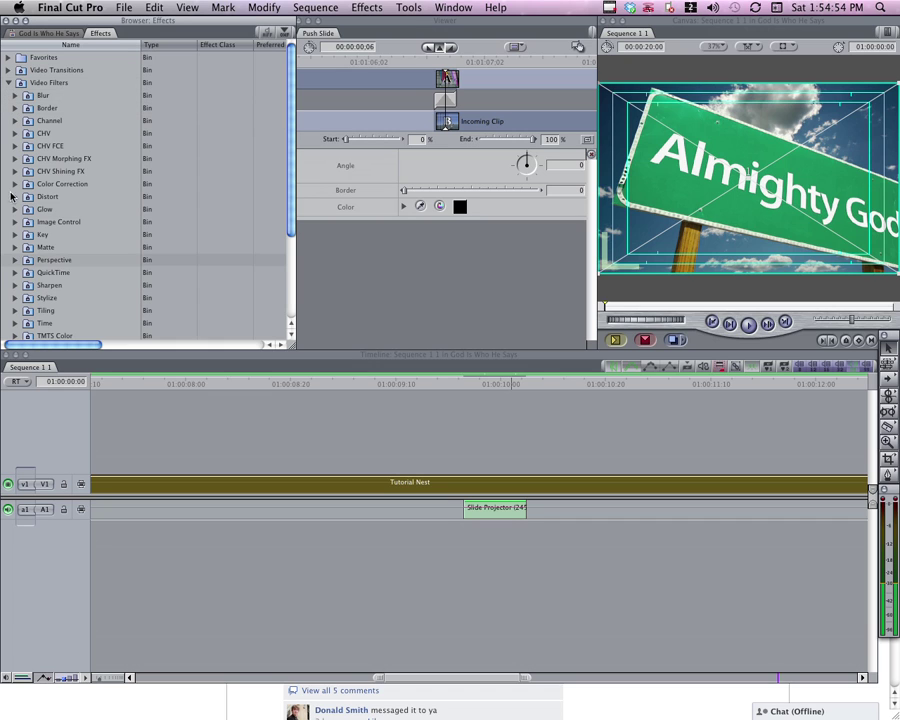
click(15, 250)
click(15, 248)
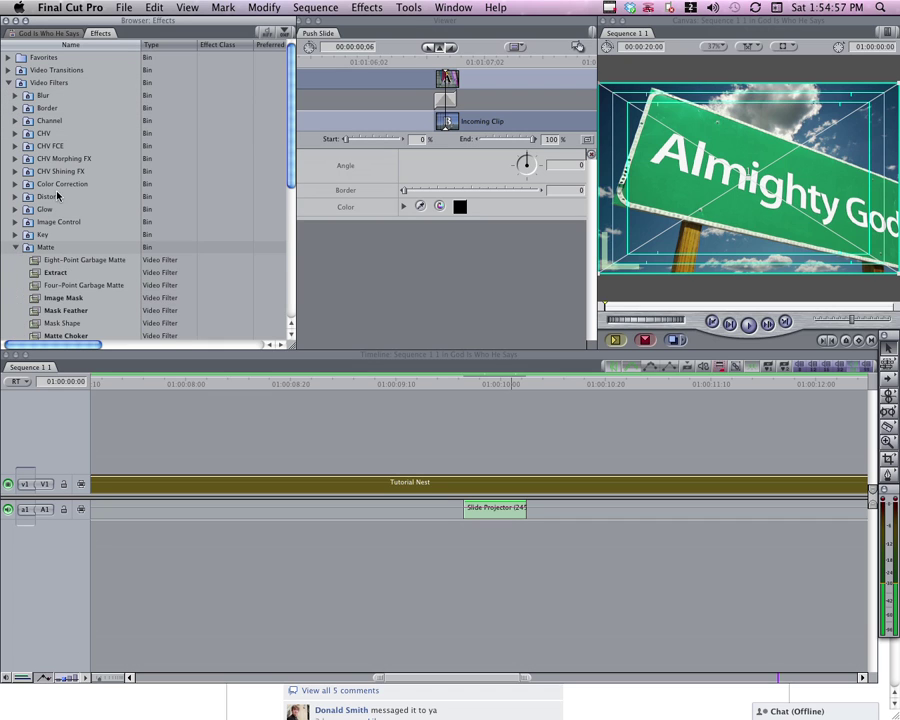
scroll(60, 200, down, 2)
click(62, 220)
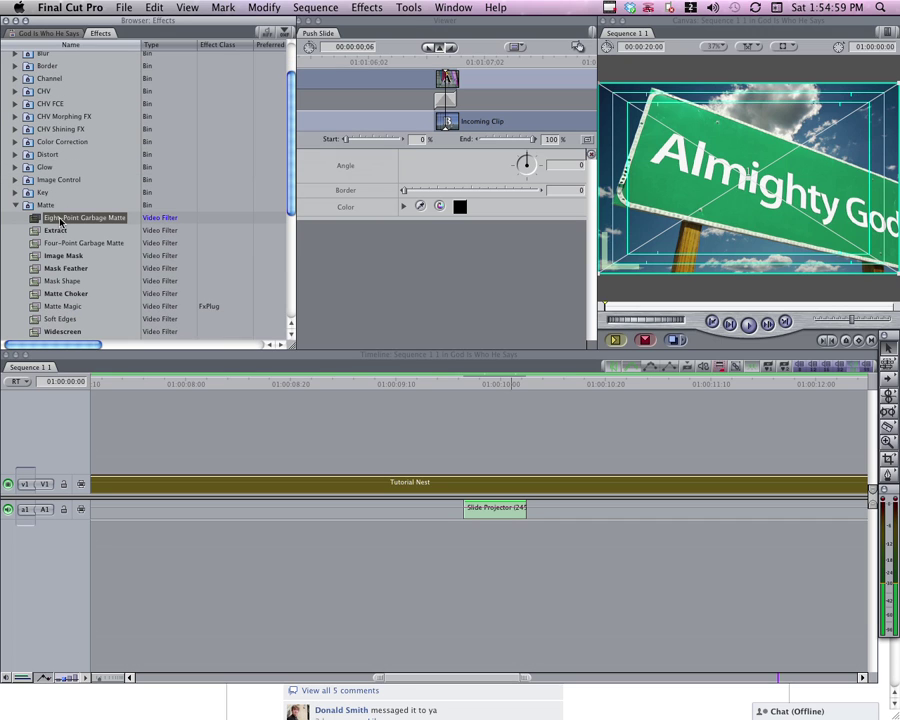
drag(48, 222, 416, 486)
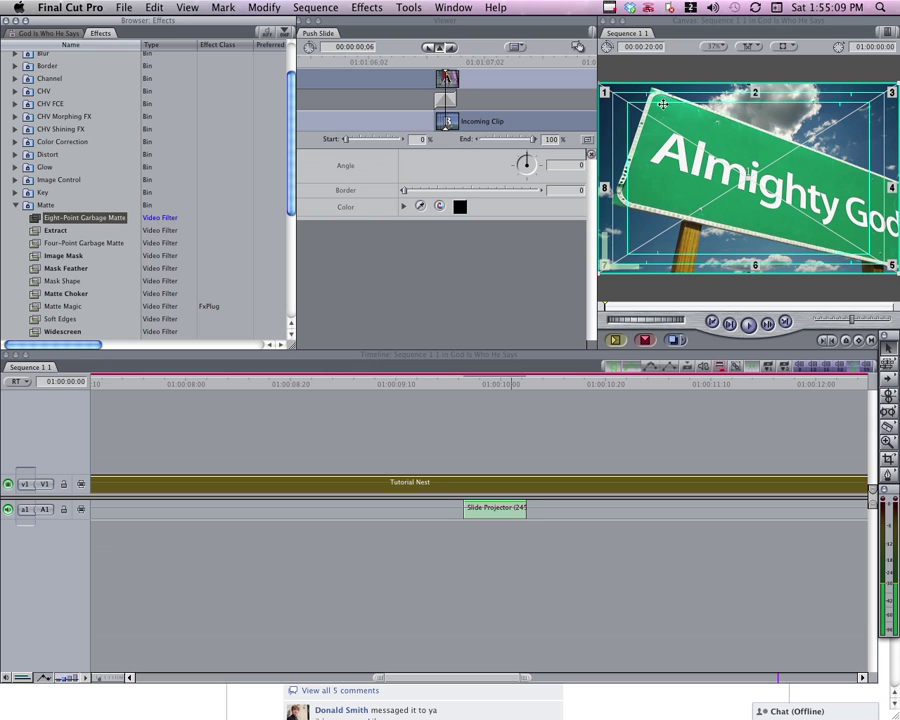
Step: Load Tutorial Nest into the Viewer and show its Filters settings
click(424, 482)
right_click(423, 488)
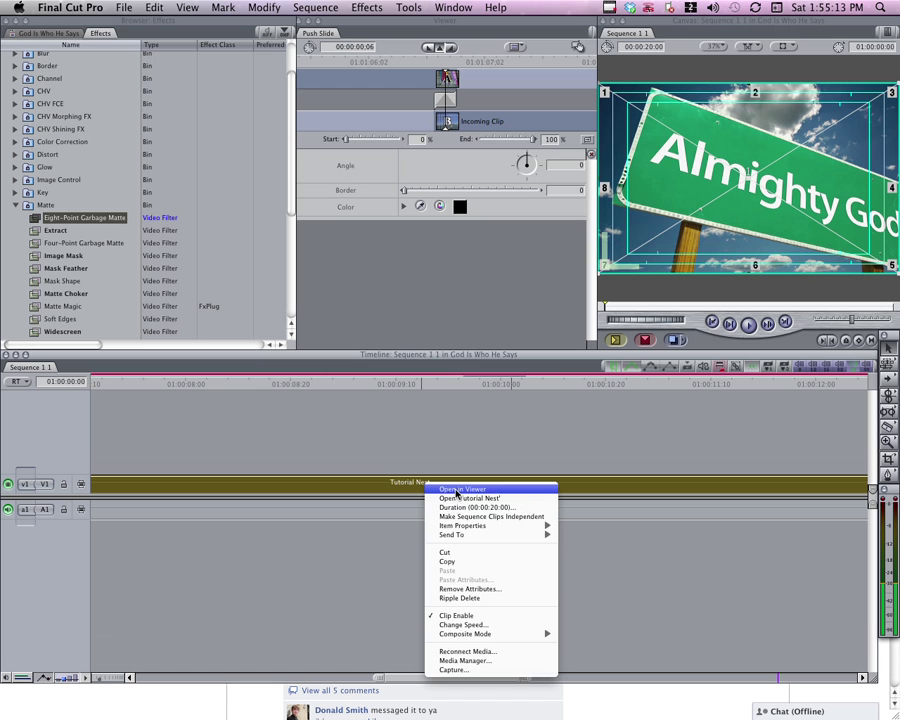
click(459, 491)
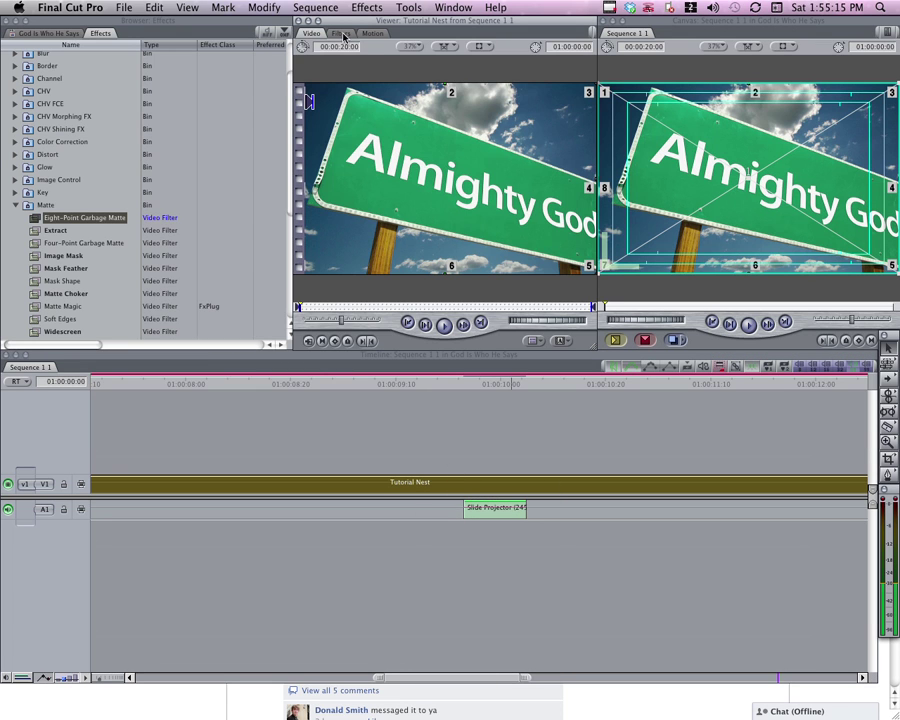
click(344, 35)
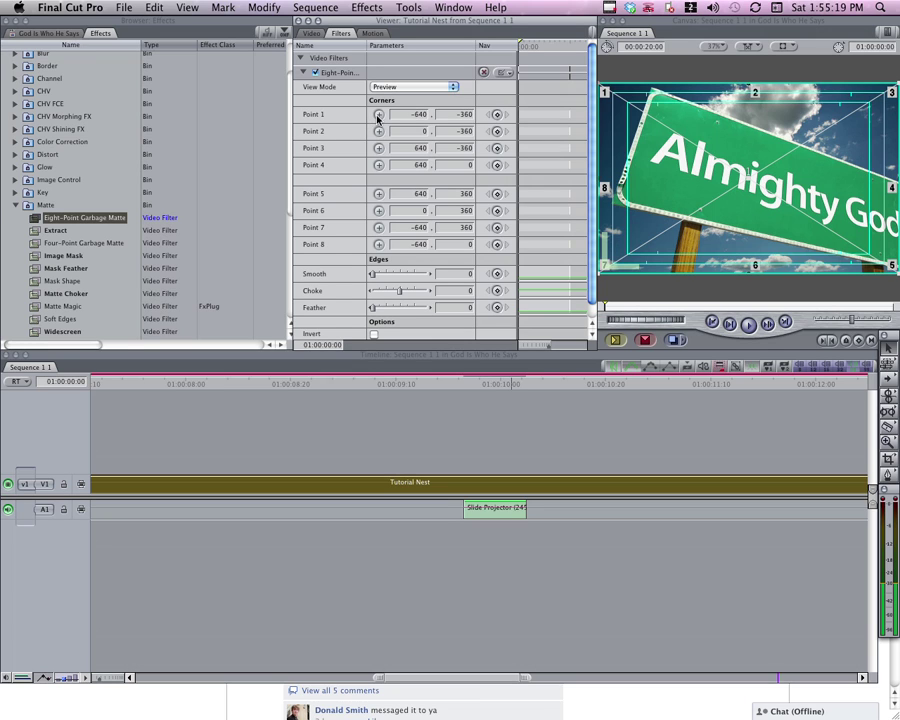
Step: Pull garbage matte points 1–4 inward along the top and right edges
click(378, 115)
mouse_move(603, 88)
mouse_down()
mouse_move(631, 117)
mouse_move(745, 165)
mouse_move(683, 137)
mouse_move(621, 125)
mouse_move(614, 97)
mouse_up()
click(379, 131)
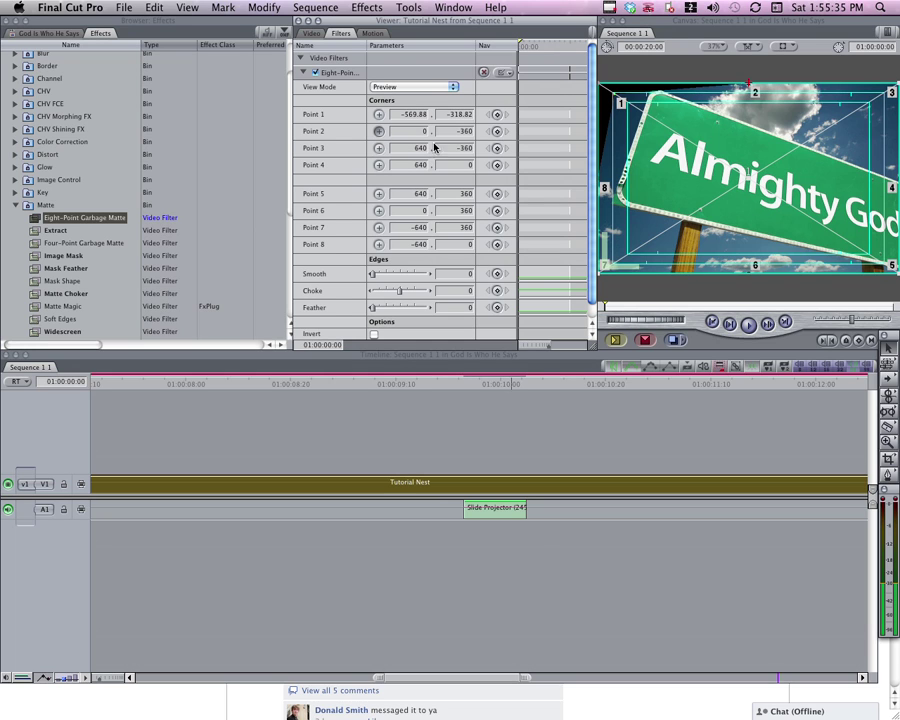
click(748, 84)
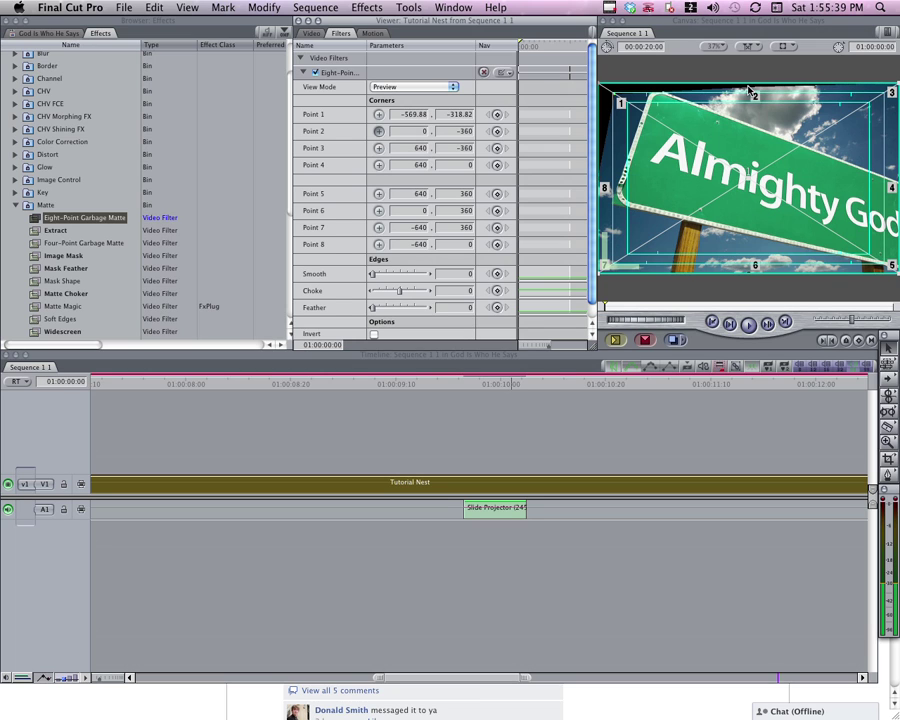
click(748, 88)
click(378, 148)
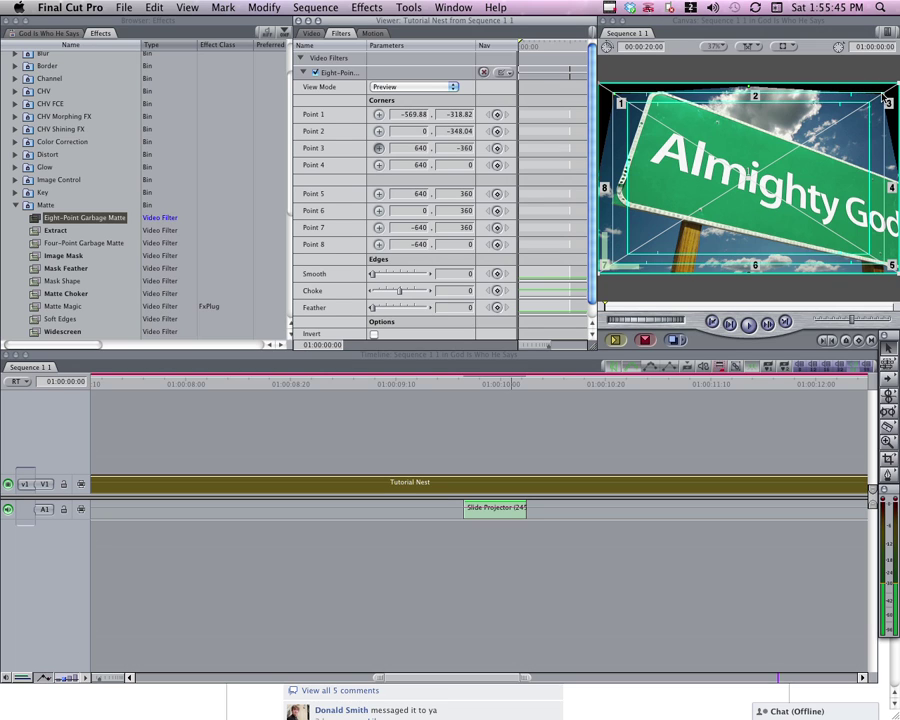
click(875, 116)
click(378, 165)
click(887, 189)
Step: Move garbage matte points 5–7 inward along the bottom of the frame
click(379, 193)
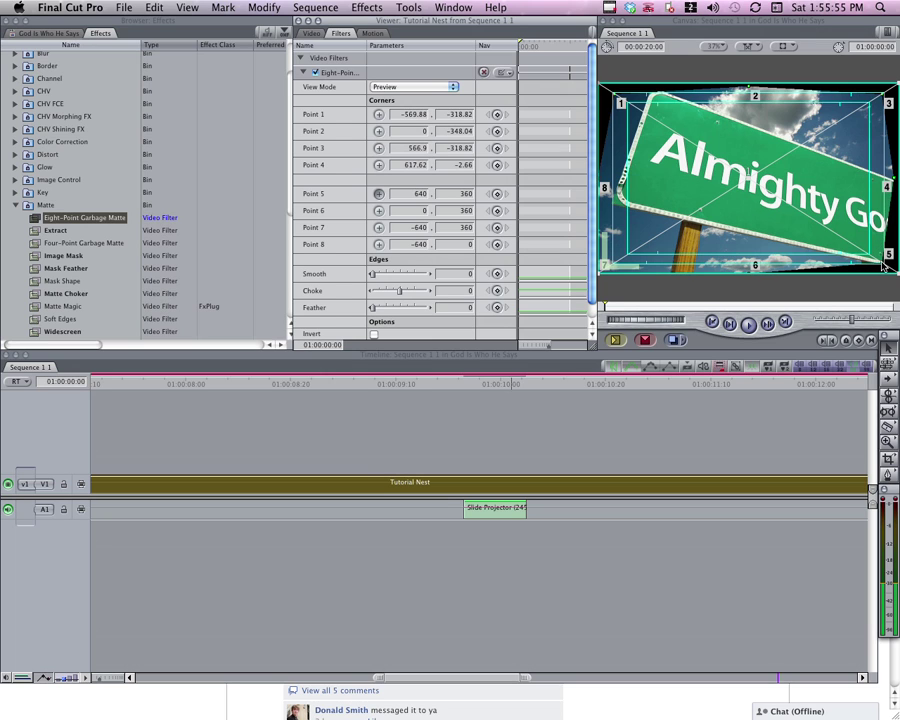
click(883, 265)
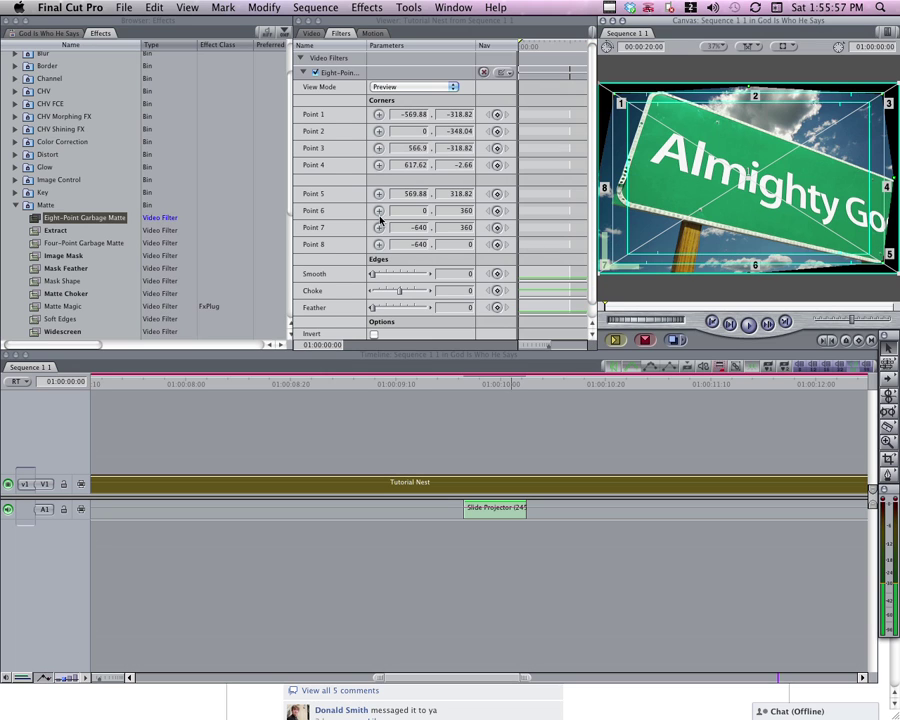
click(379, 211)
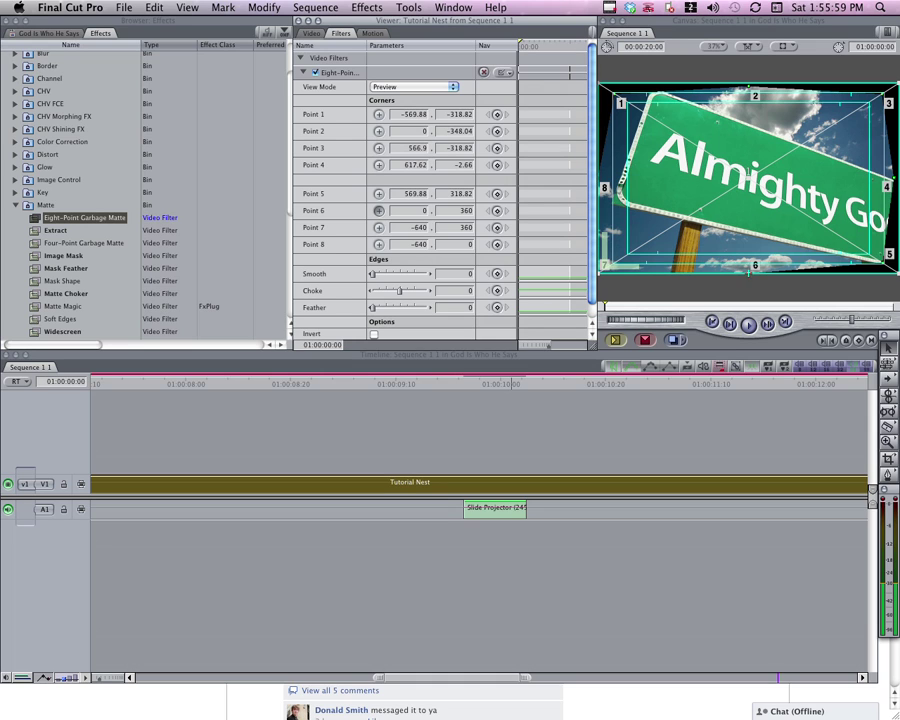
click(748, 270)
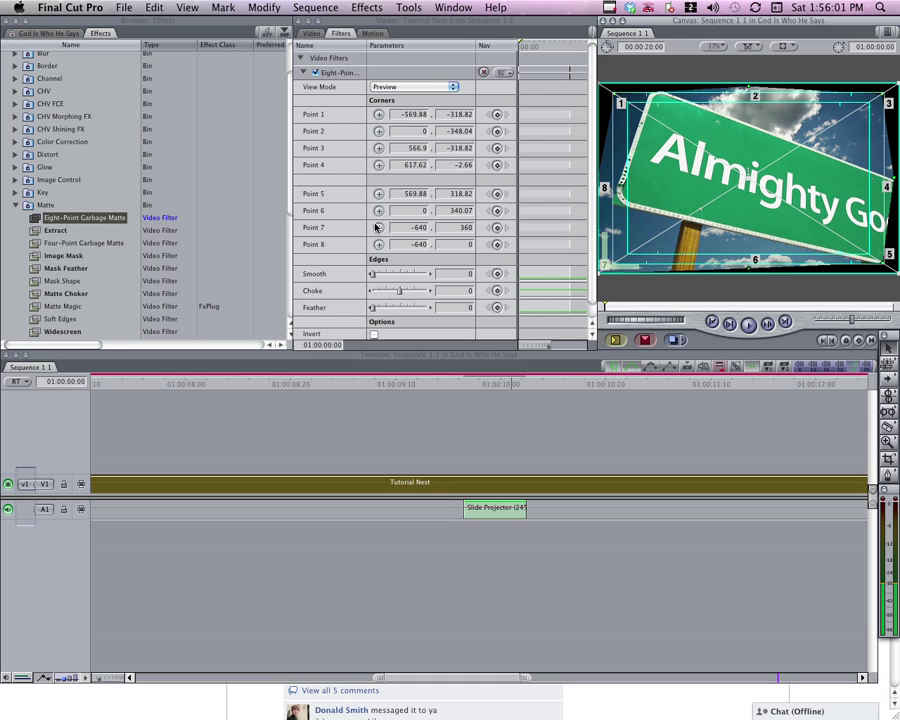
click(378, 227)
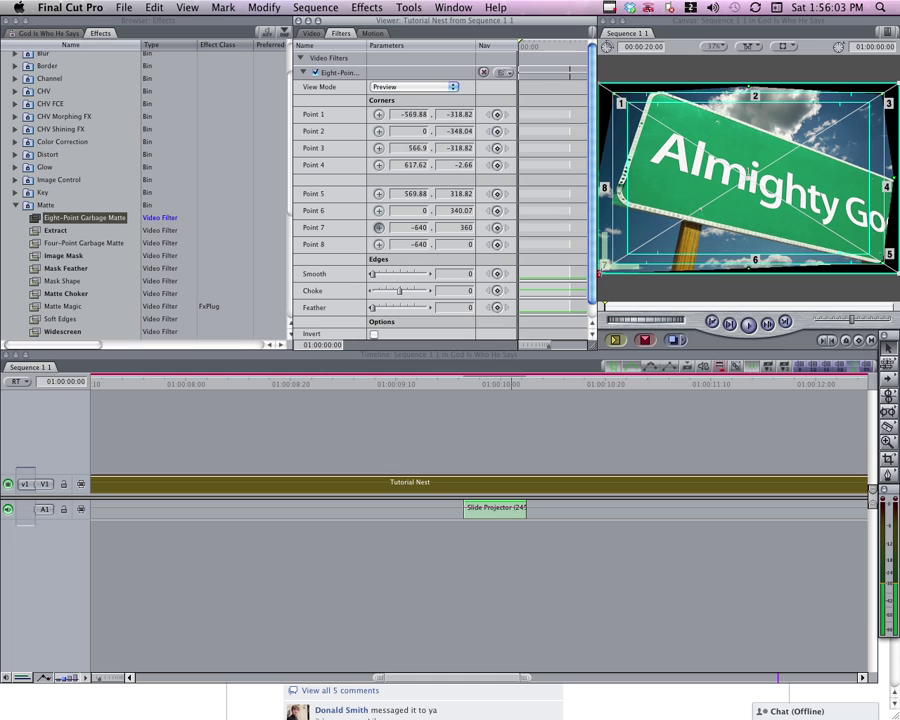
click(615, 265)
click(378, 244)
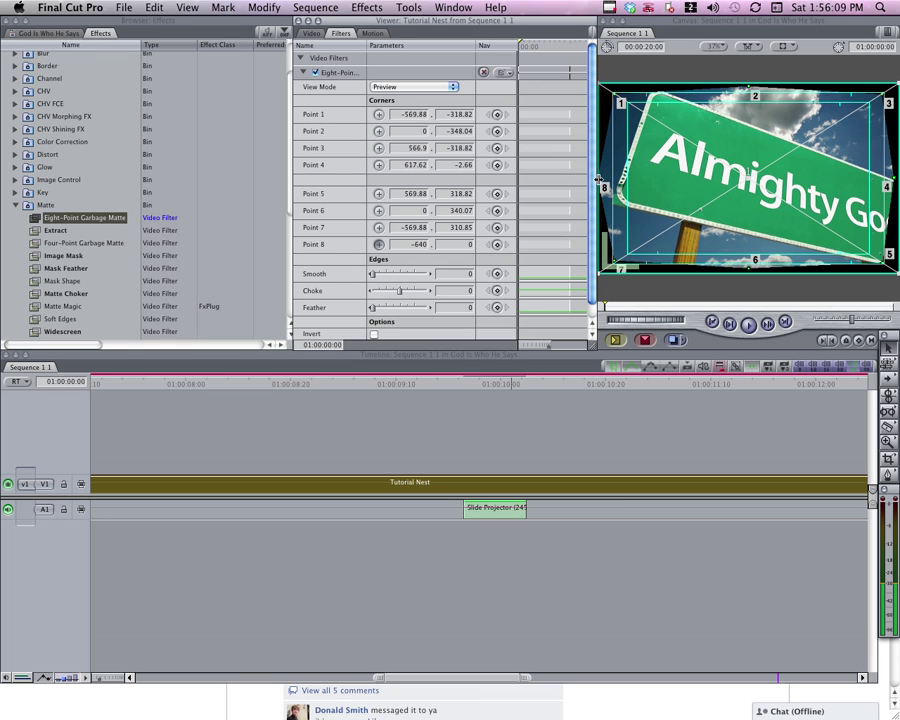
Step: Nudge matte point 8 inward and raise the garbage matte's Smooth value to 10
click(599, 179)
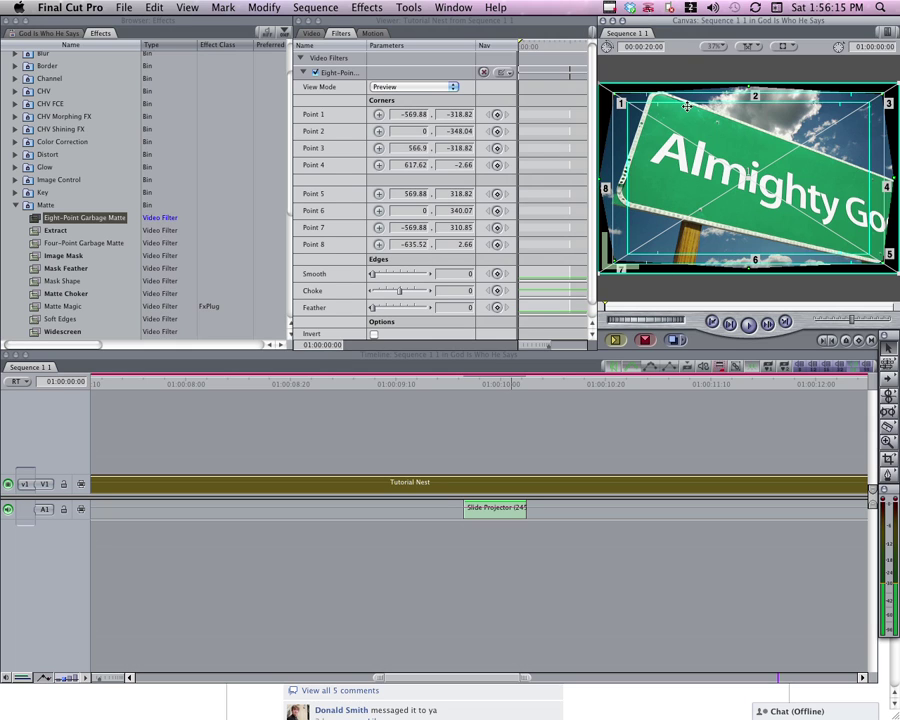
click(432, 276)
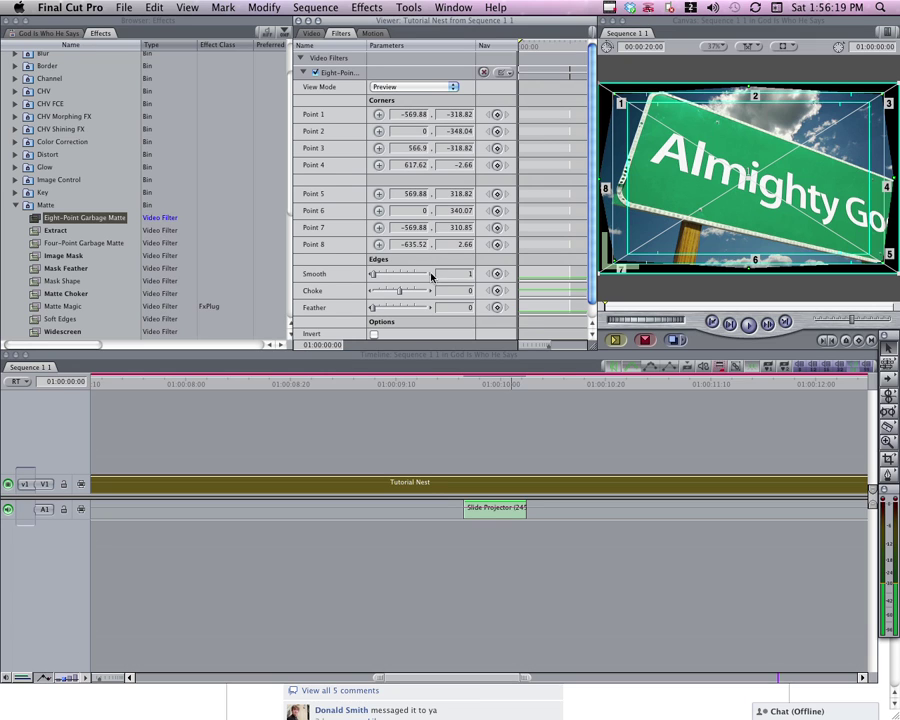
click(432, 274)
click(432, 274)
mouse_move(372, 276)
mouse_down()
mouse_move(463, 284)
mouse_move(366, 280)
mouse_up()
click(431, 274)
click(432, 275)
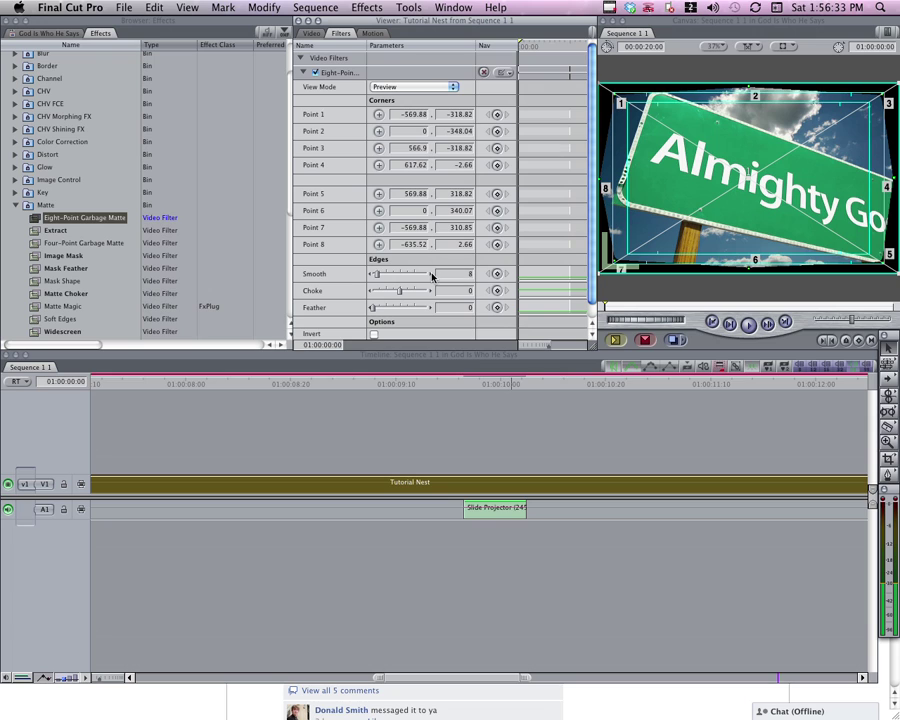
click(432, 275)
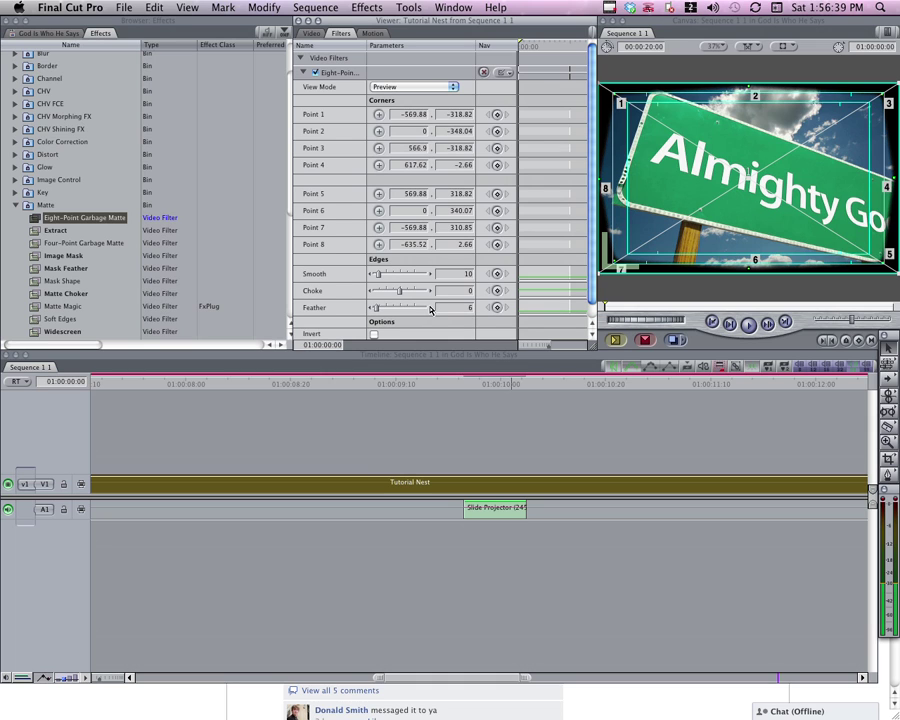
Step: Feather the garbage matte's edges, bringing Feather up to 61
click(431, 309)
click(431, 309)
click(431, 309)
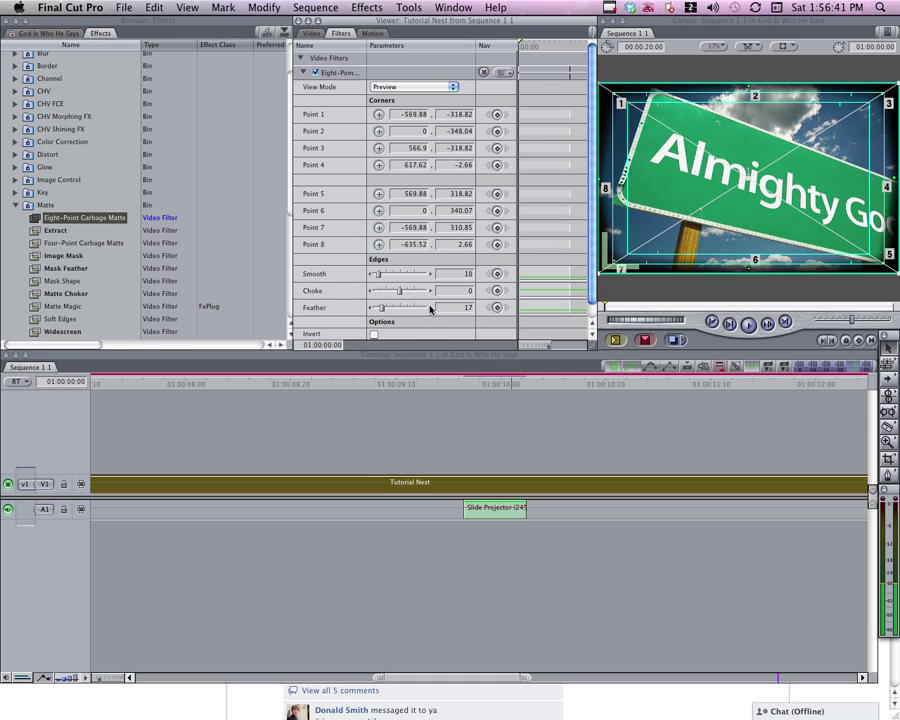
click(431, 309)
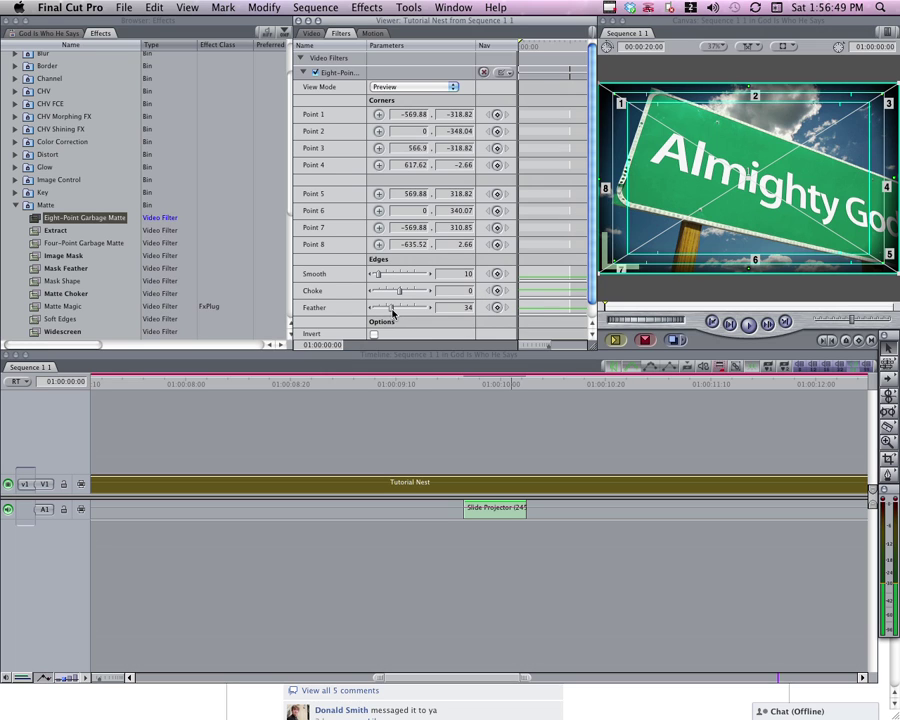
drag(392, 311, 406, 315)
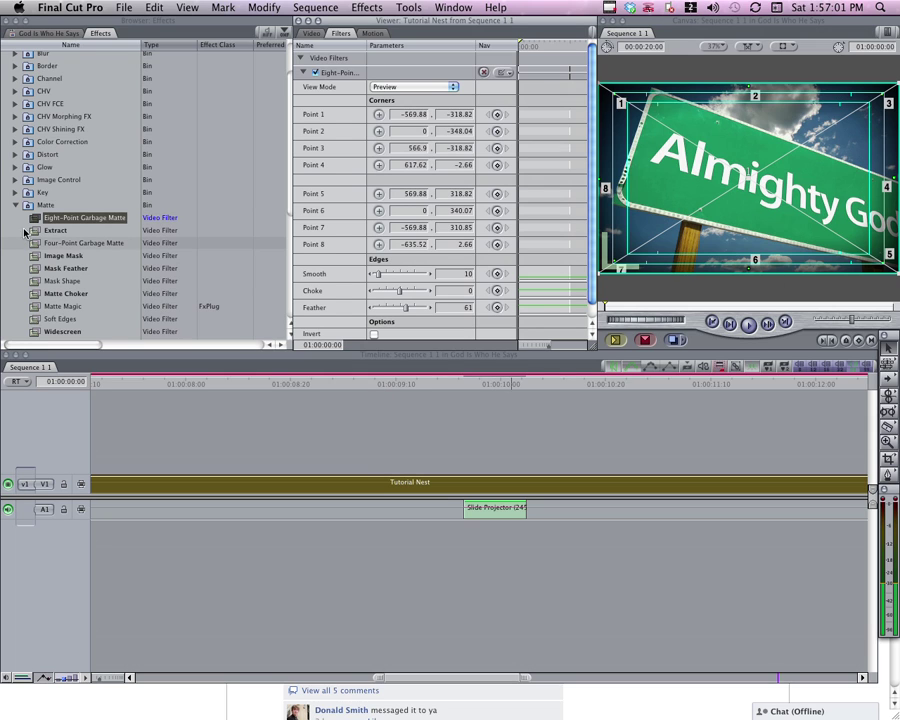
Step: Collapse the Matte group and open Bad Film's settings from the Stylize filter group
click(14, 206)
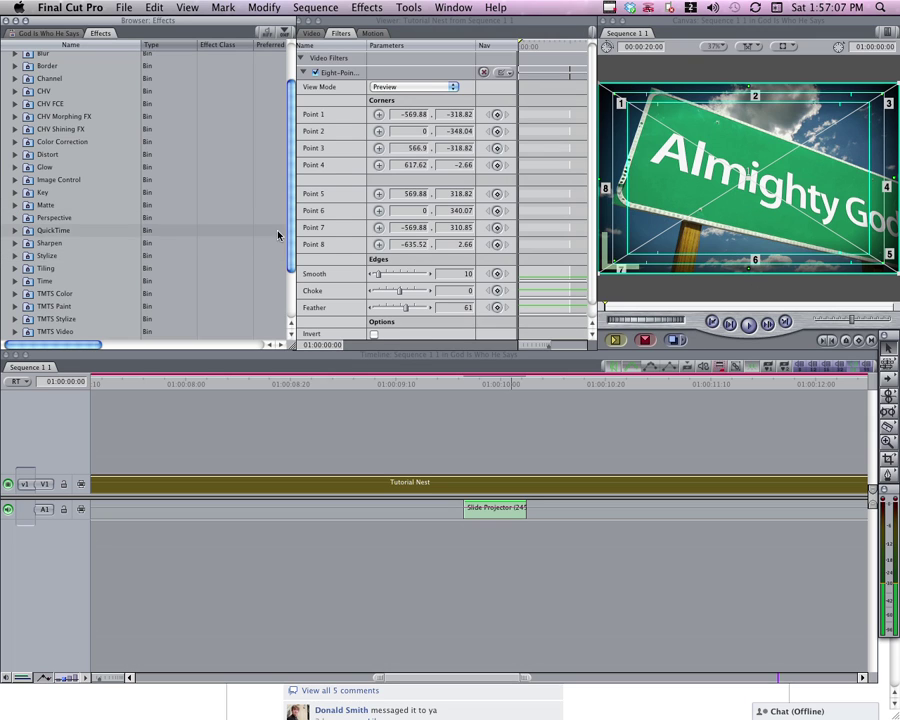
scroll(289, 236, down, 1)
scroll(289, 236, down, 2)
scroll(296, 226, up, 3)
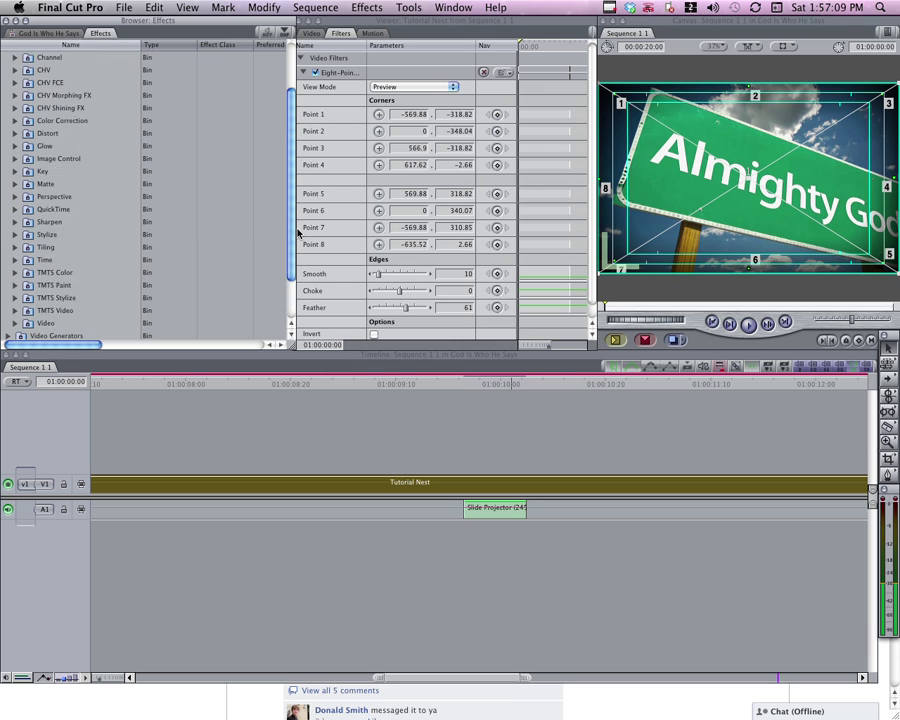
scroll(300, 210, up, 3)
scroll(291, 282, down, 6)
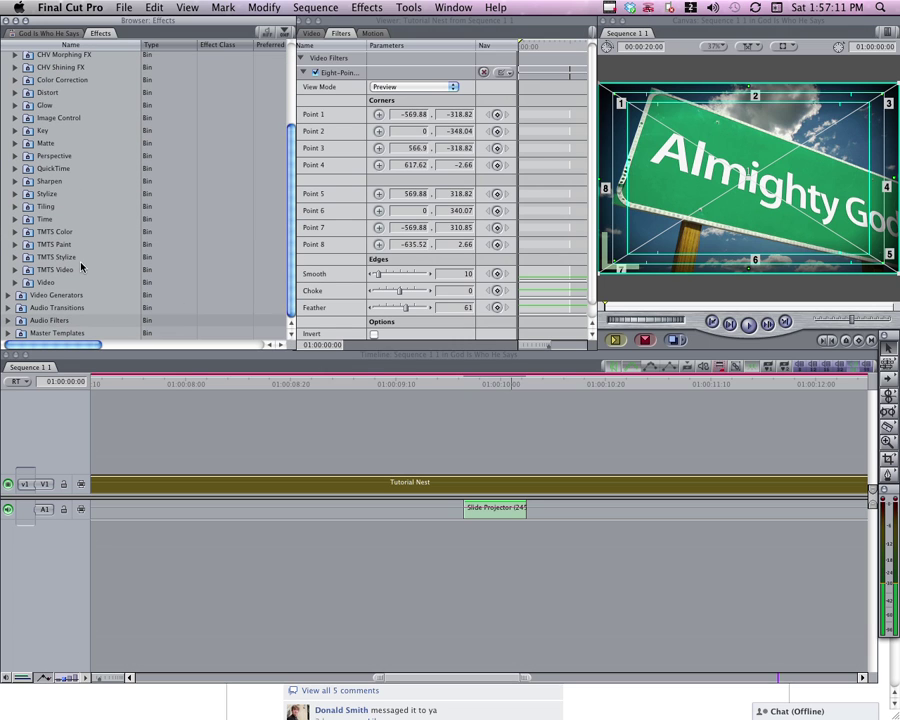
scroll(285, 170, up, 5)
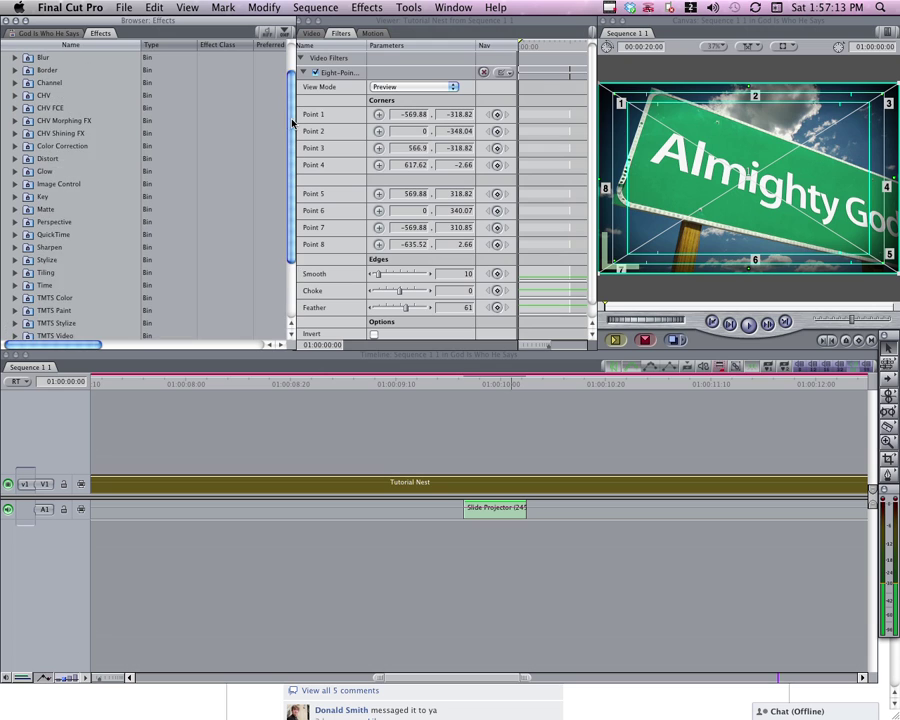
scroll(293, 141, down, 2)
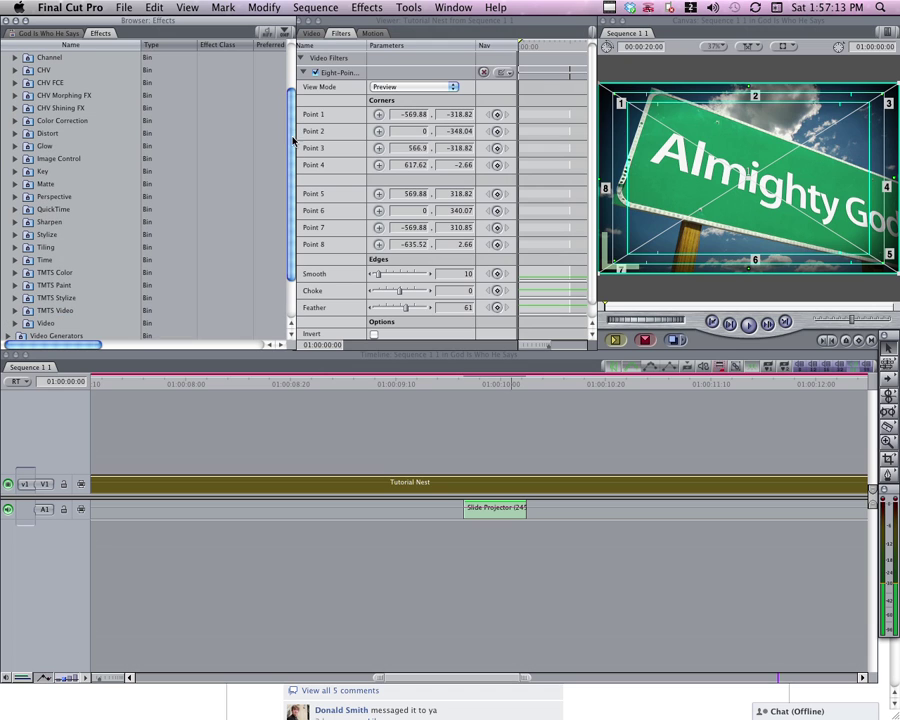
click(16, 235)
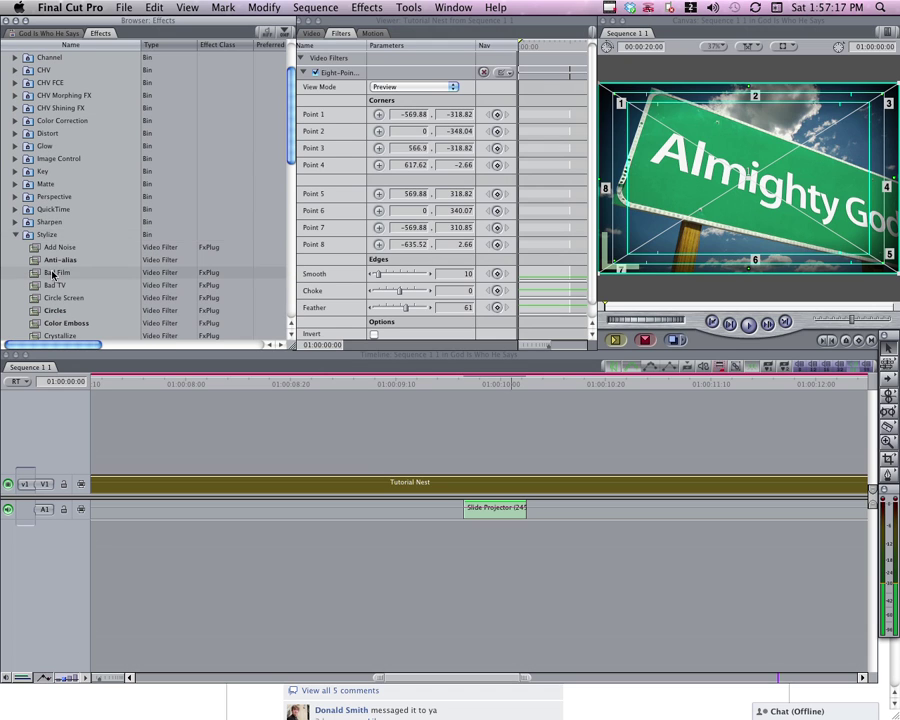
double_click(47, 272)
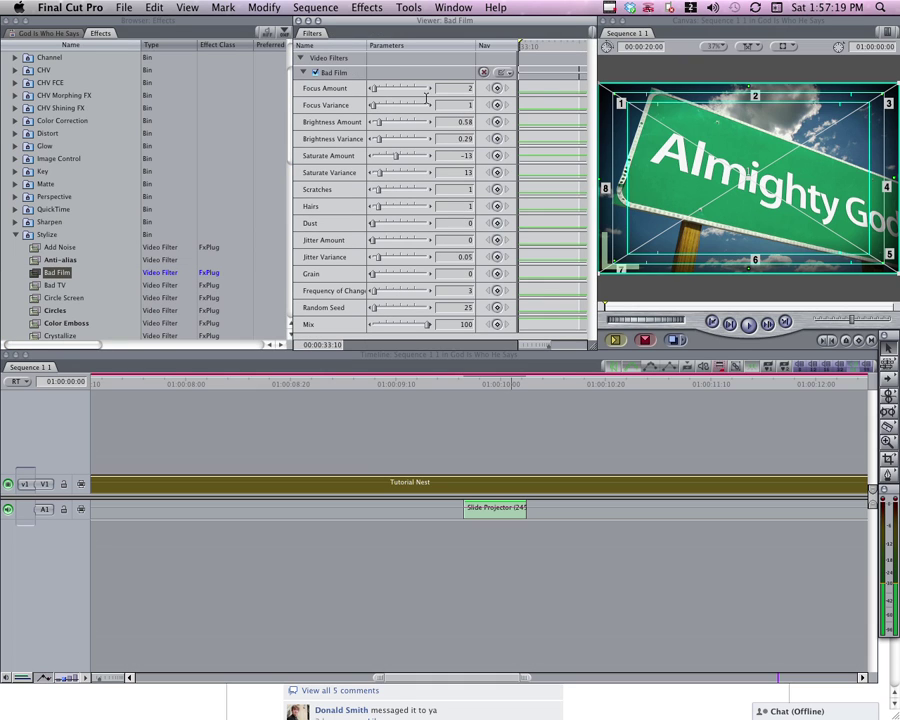
Step: Set Bad Film to brightness amount 0.58, brightness variance 0.19 and saturate variance 30, then apply it to Tutorial Nest
click(378, 141)
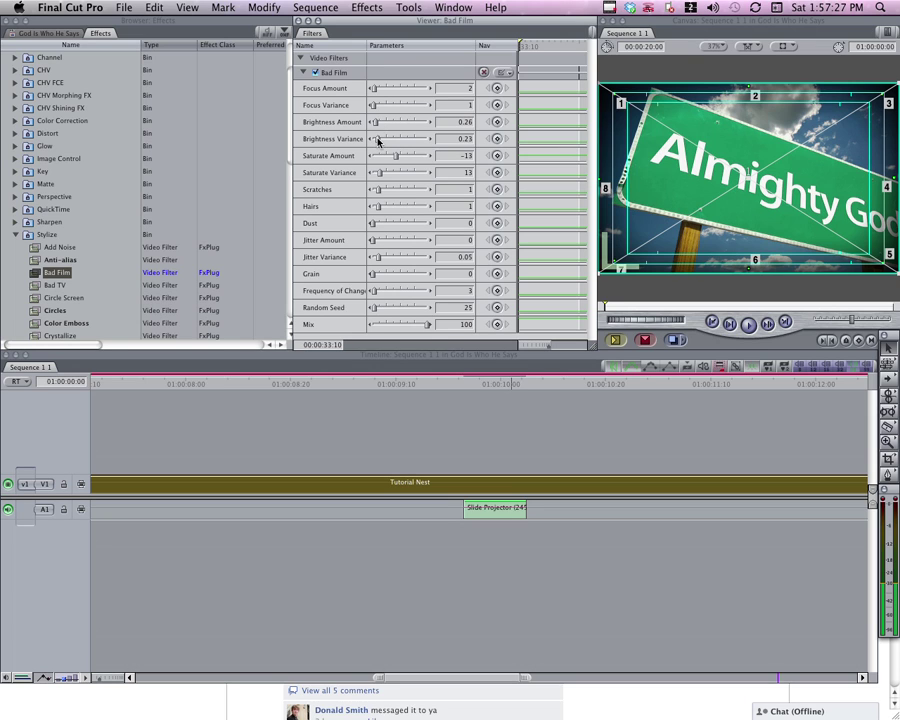
drag(378, 126, 380, 128)
click(429, 175)
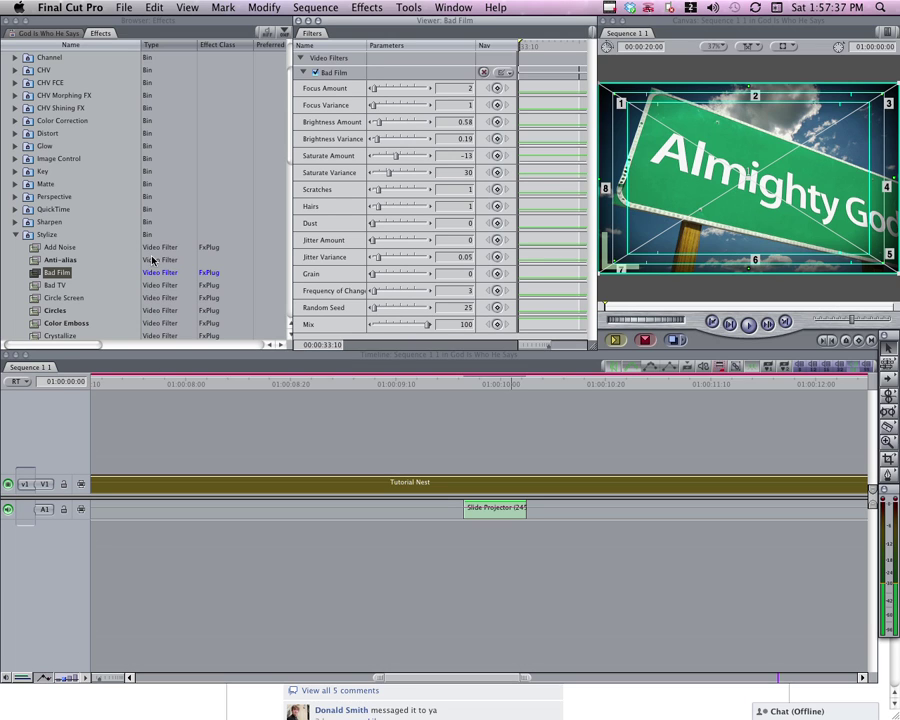
click(50, 274)
drag(60, 276, 400, 482)
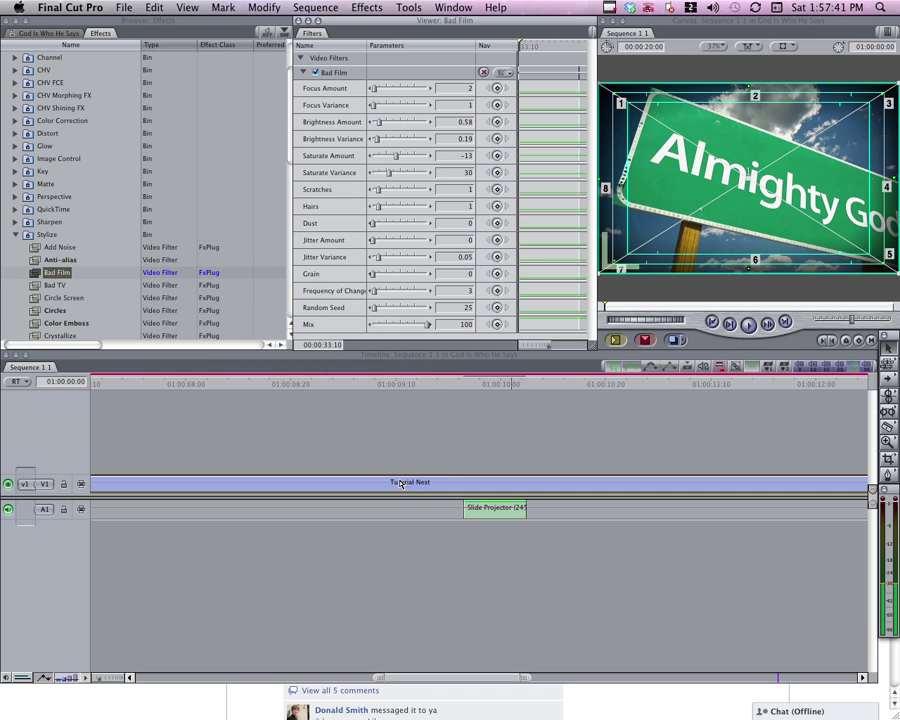
Step: At 01:00:09:08, raise Bad Film's brightness amount to 1 and load Tutorial Nest into the Viewer
drag(402, 384, 384, 387)
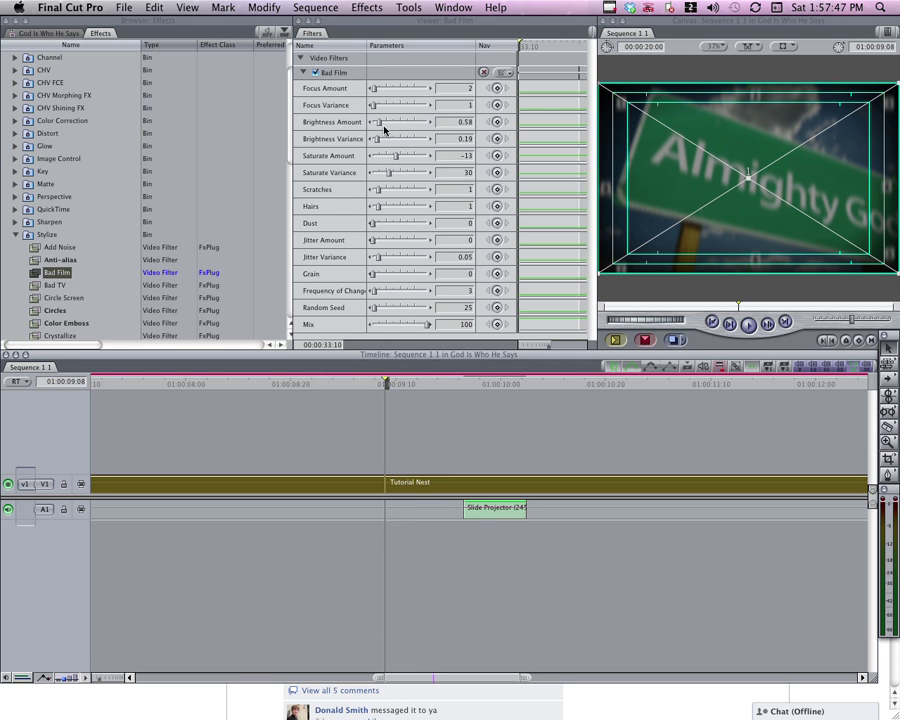
drag(380, 125, 387, 125)
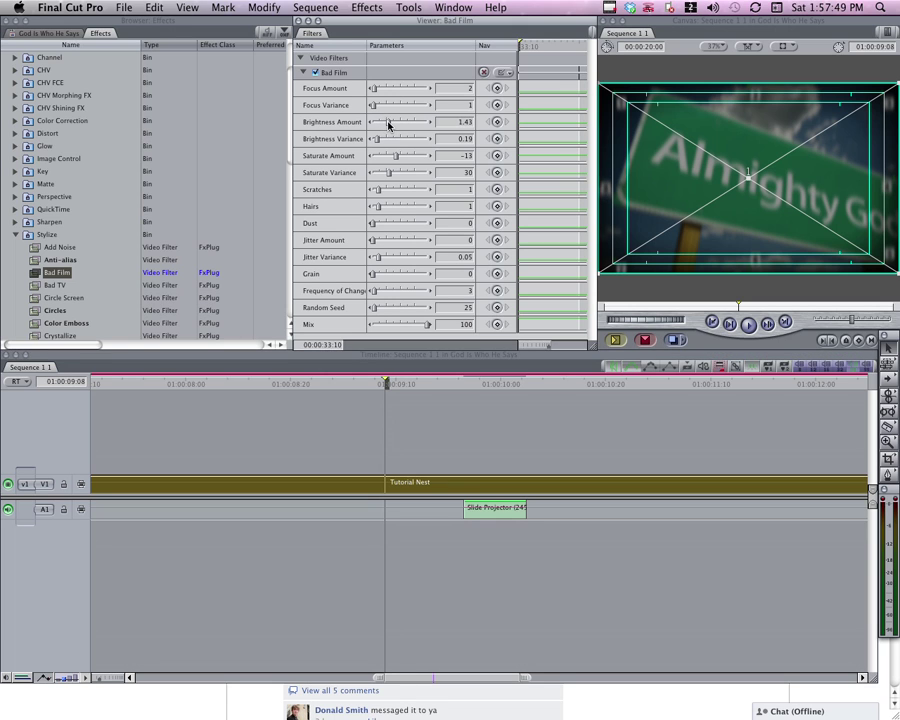
right_click(375, 483)
click(400, 489)
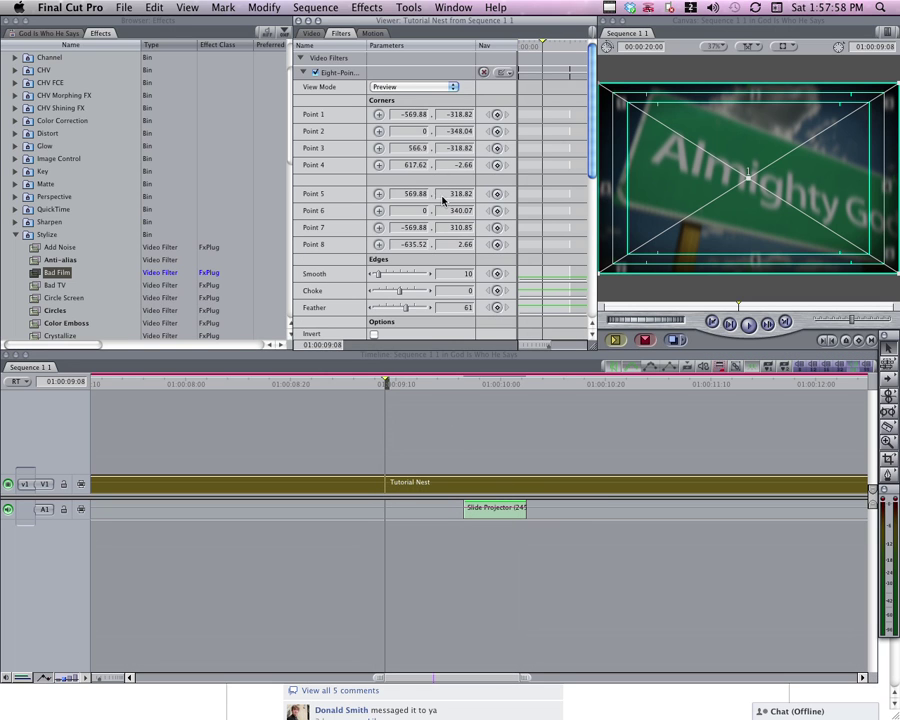
Step: Collapse the Eight-Point matte settings, step back to 01:00:09:06, deselect clips and move the Canvas window
click(302, 73)
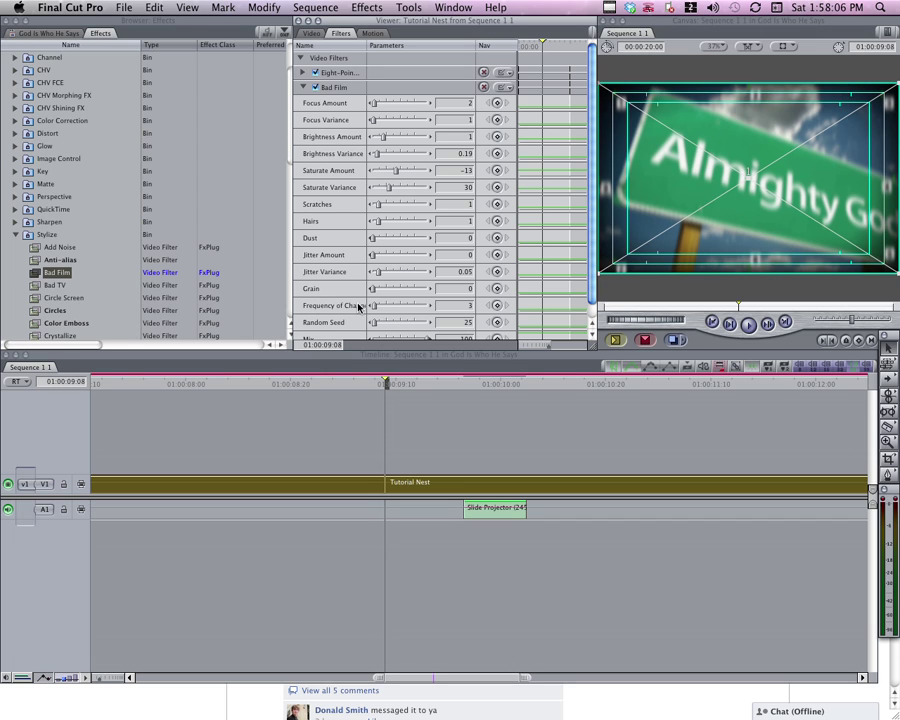
drag(383, 381, 376, 382)
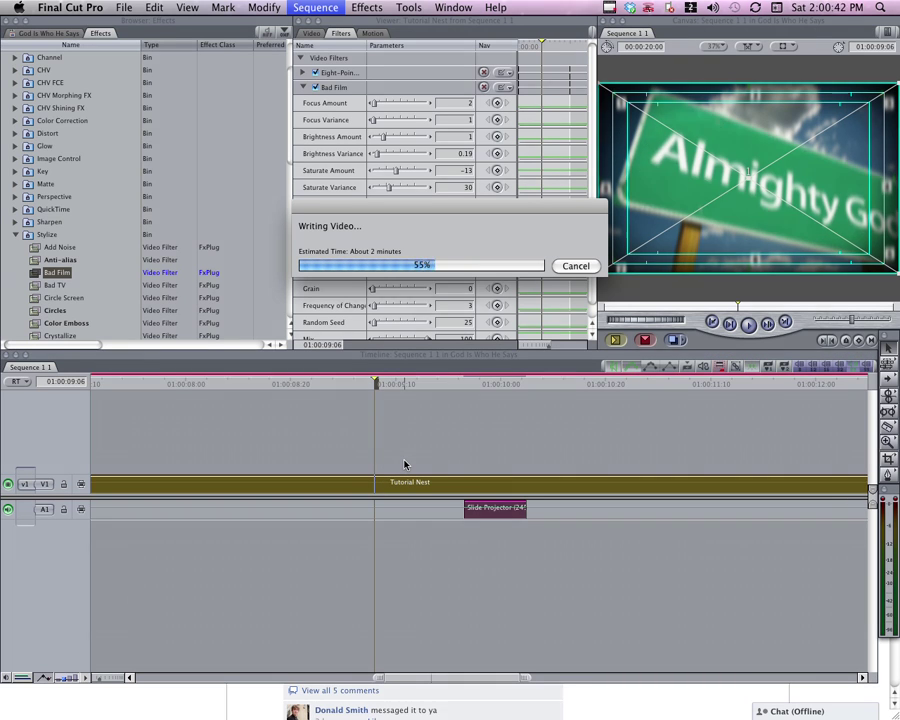
mouse_move(3, 262)
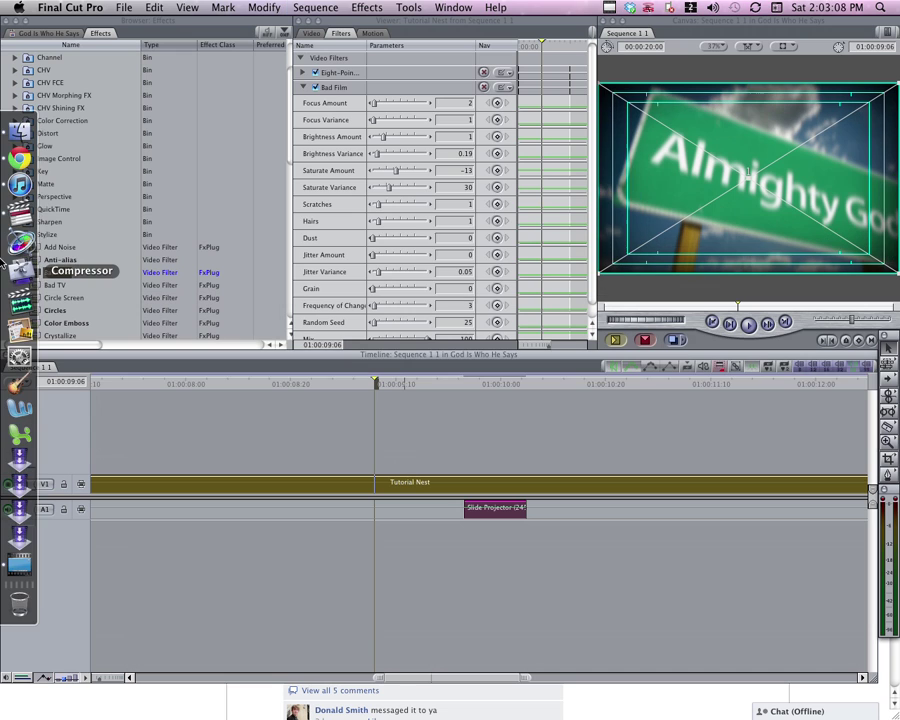
click(532, 432)
drag(705, 17, 185, 18)
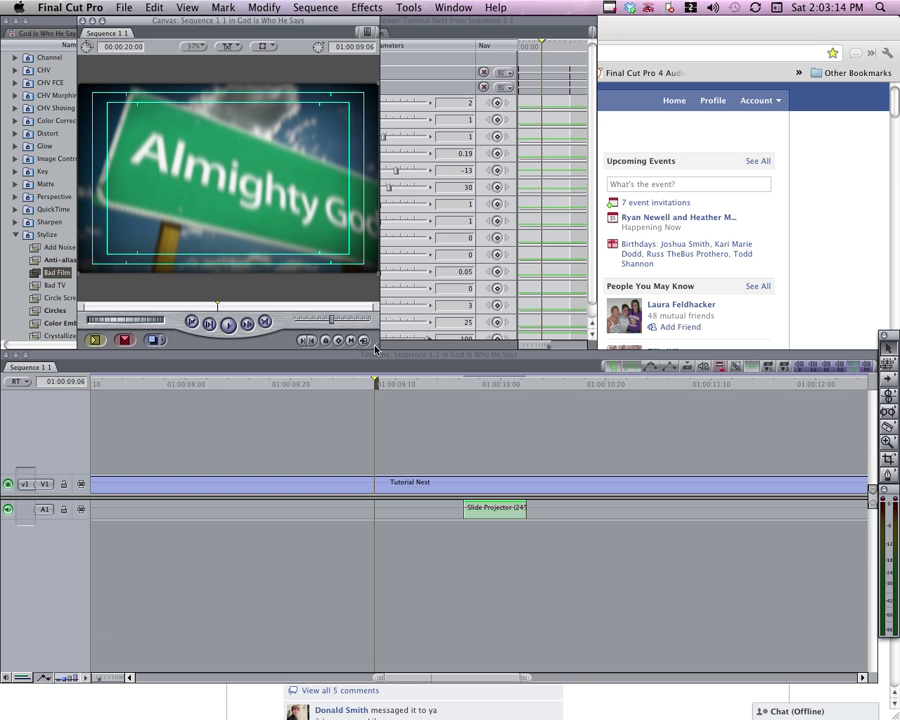
Step: Enlarge the Canvas, play the transition from 01:00:04:11 to 01:00:12:00, then shrink the Canvas back
drag(375, 349, 880, 665)
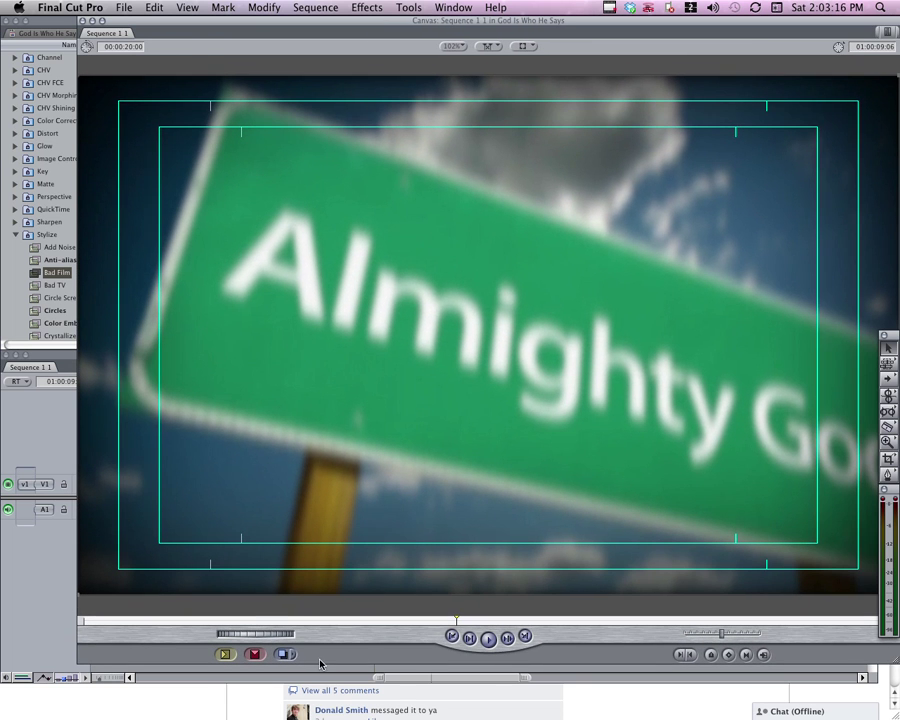
click(259, 619)
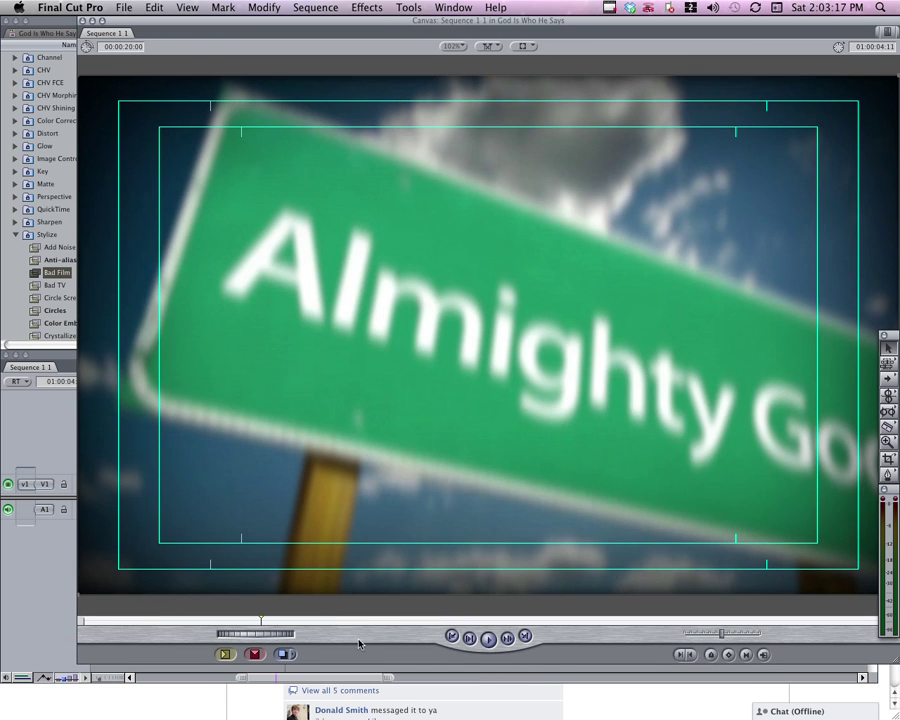
click(489, 640)
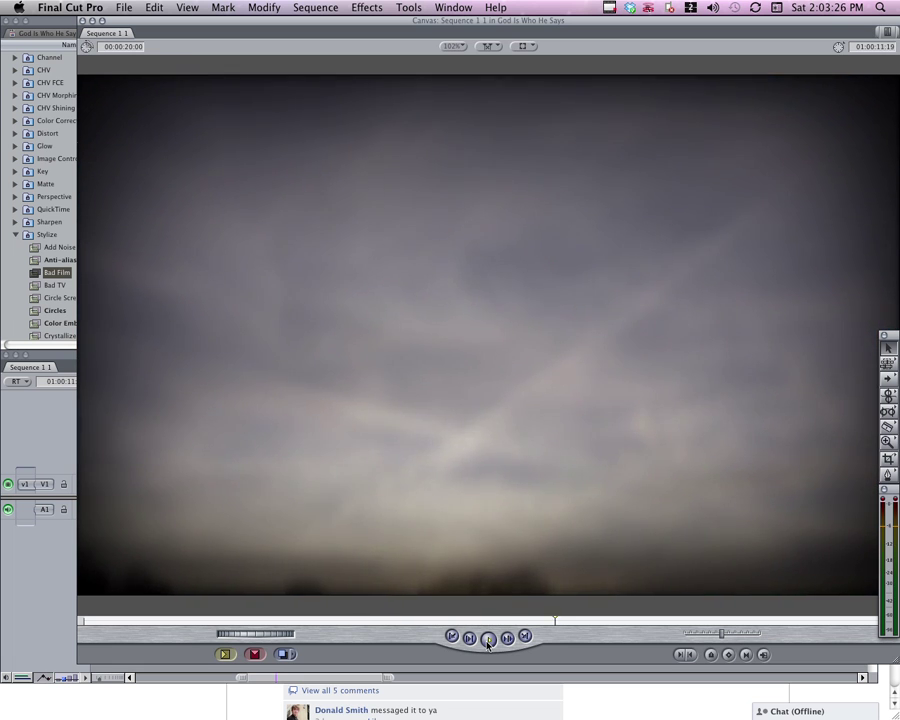
click(488, 640)
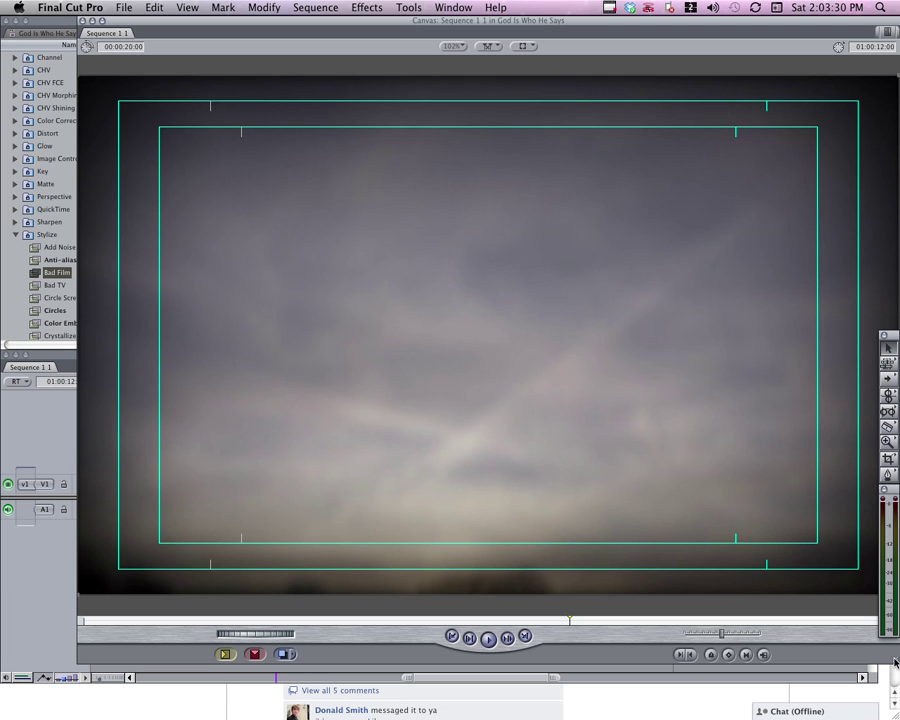
drag(895, 662, 343, 322)
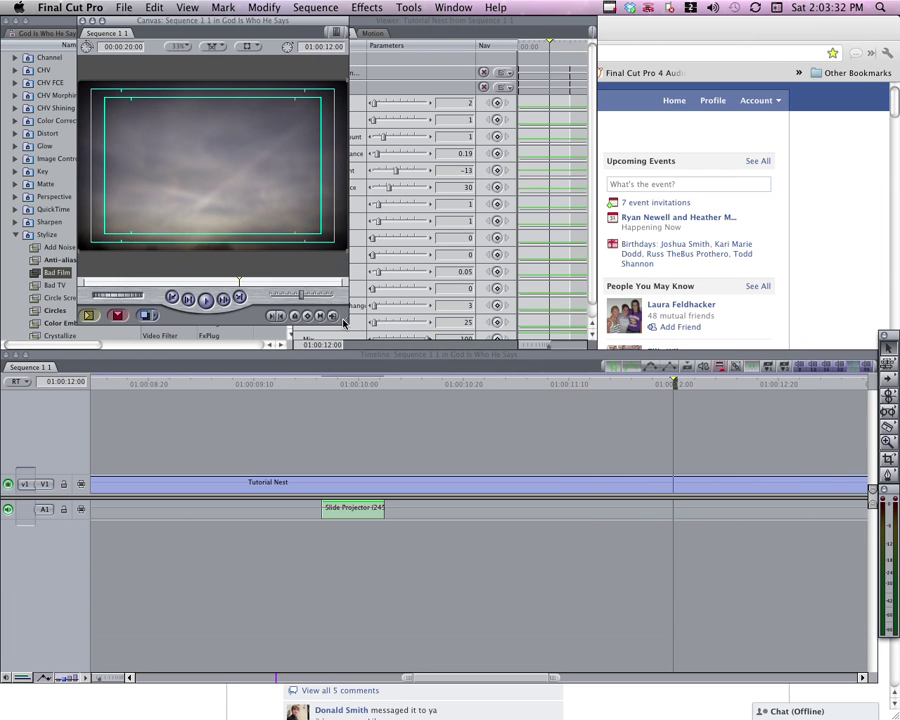
Step: Move the Canvas back right, enlarge it slightly, and put the playhead at 01:00:10:00
drag(263, 20, 783, 20)
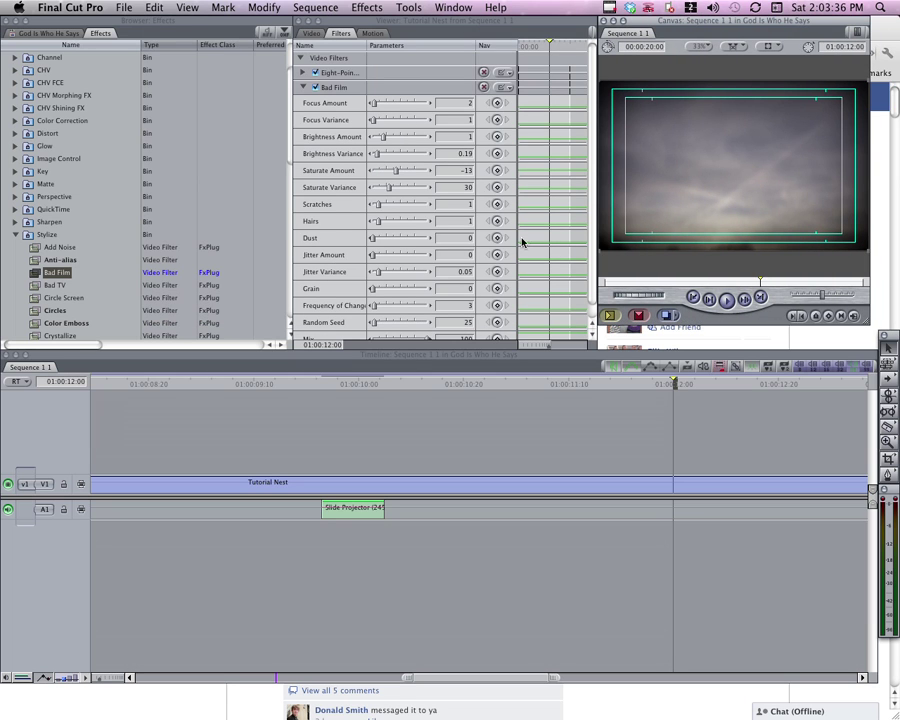
drag(868, 322, 893, 346)
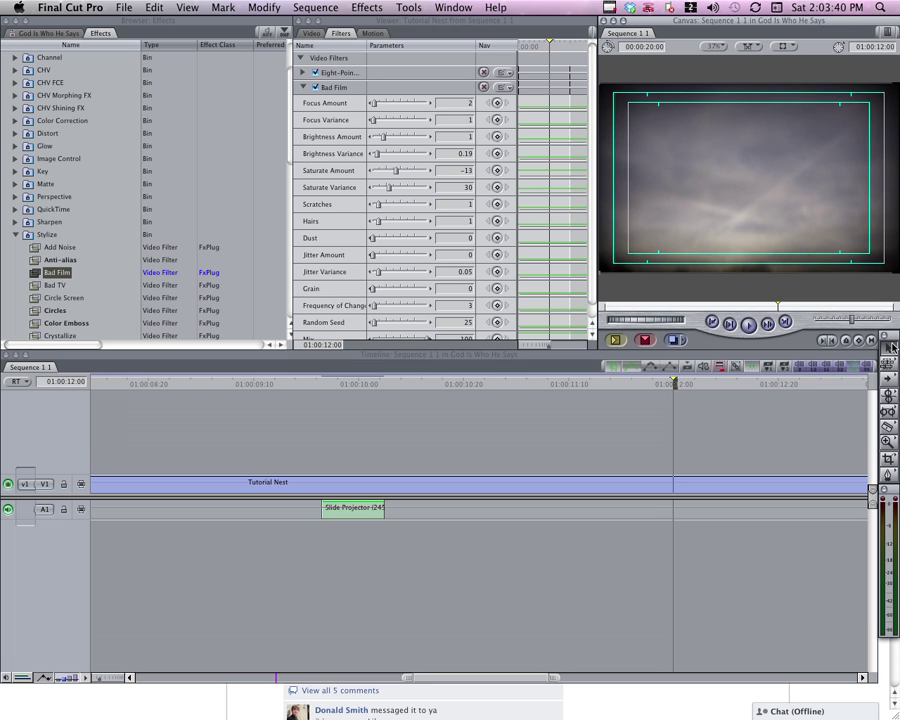
click(358, 396)
click(359, 386)
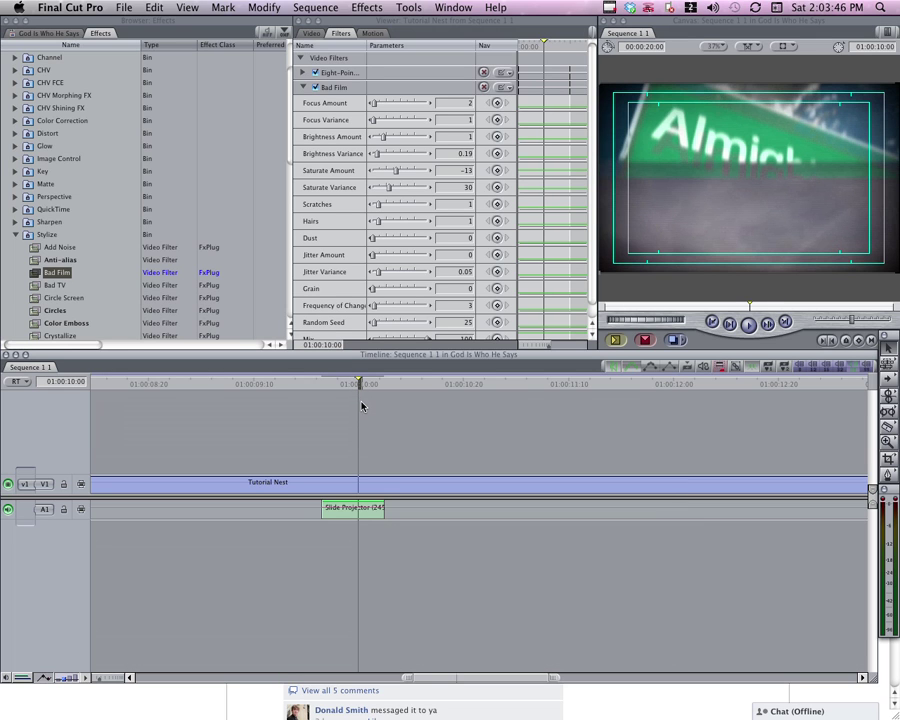